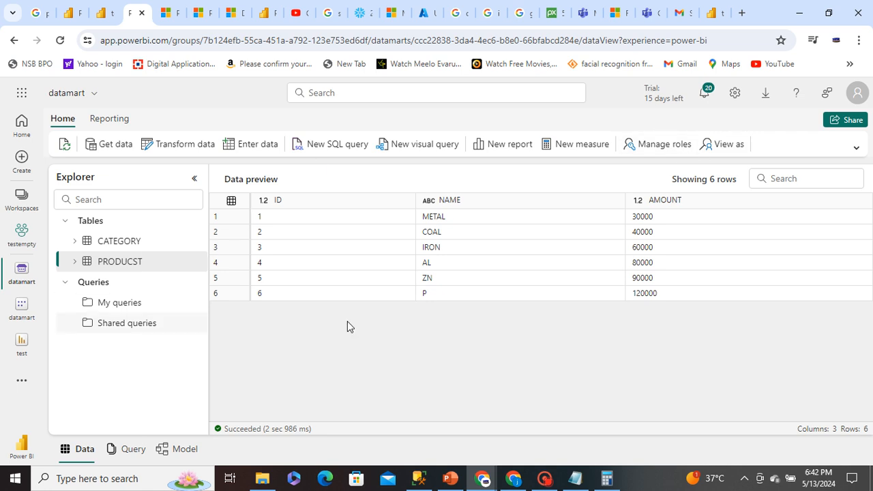
Examine the COAL and P entries in the NAME column of the PRODUCST table preview
left_click(442, 292)
left_click(441, 233)
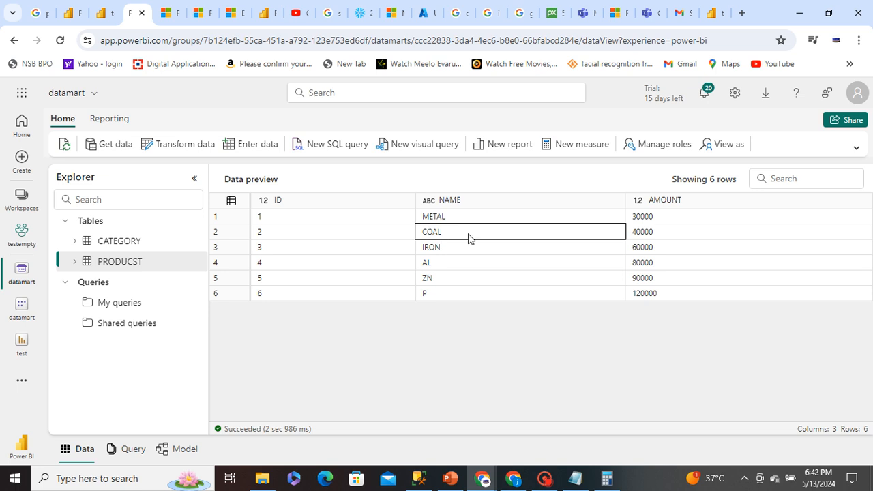
double_click(424, 232)
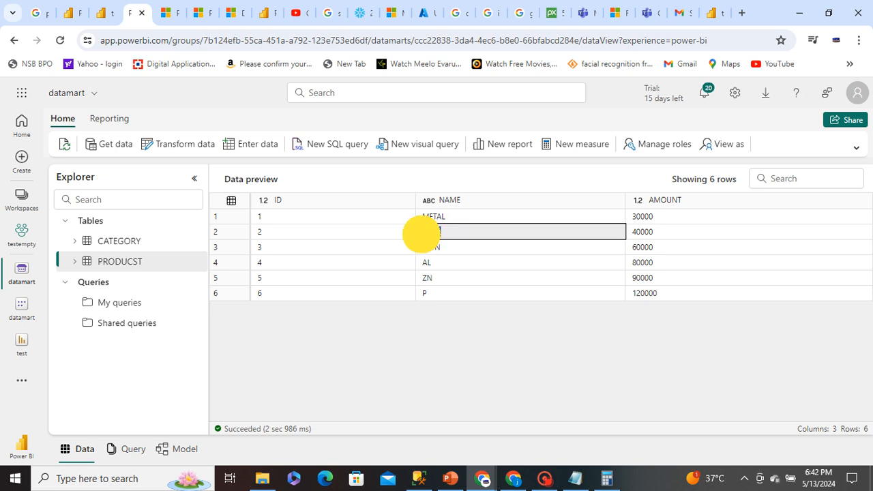
left_click(487, 180)
left_click(426, 293)
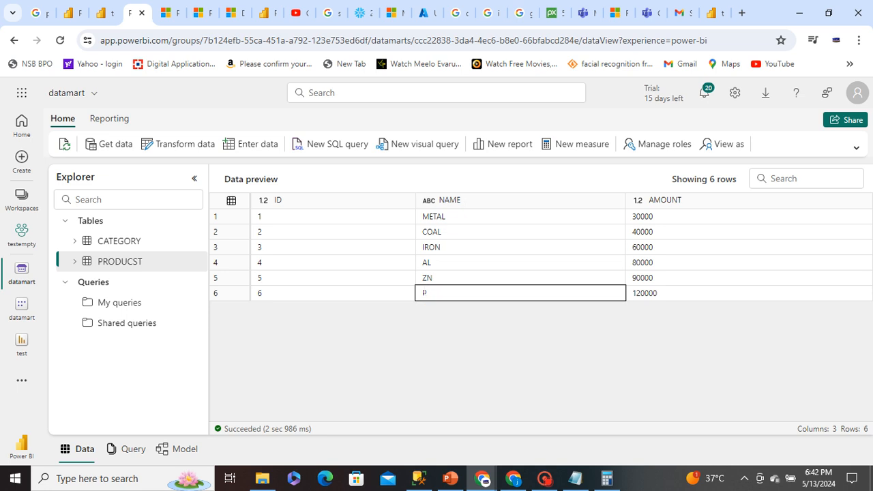
double_click(420, 292)
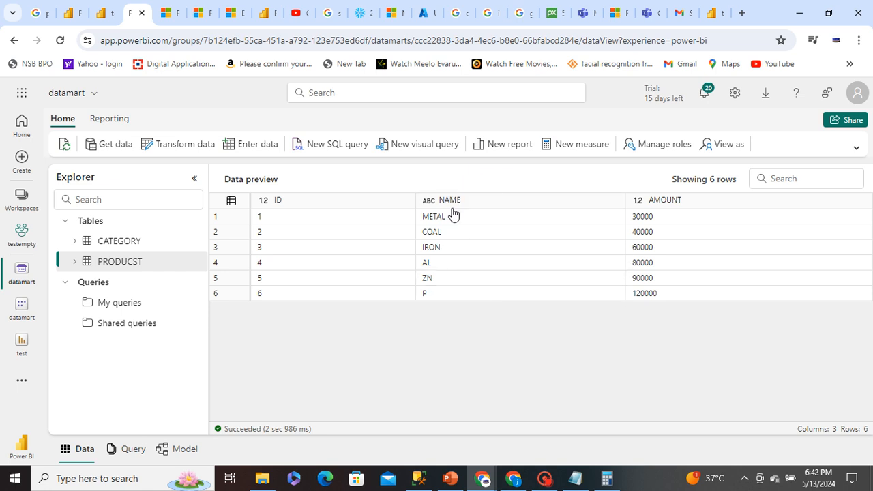
Create a new security role for the datamart and name it COAL
left_click(642, 151)
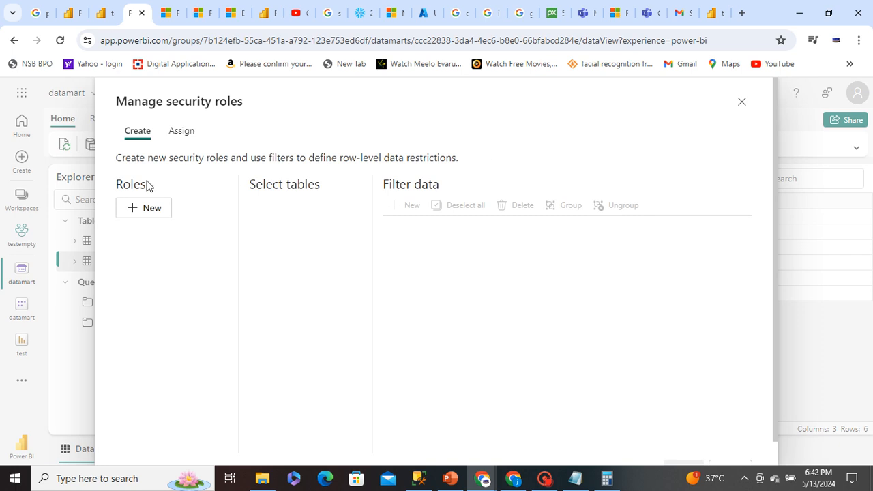
left_click(151, 207)
left_click(148, 239)
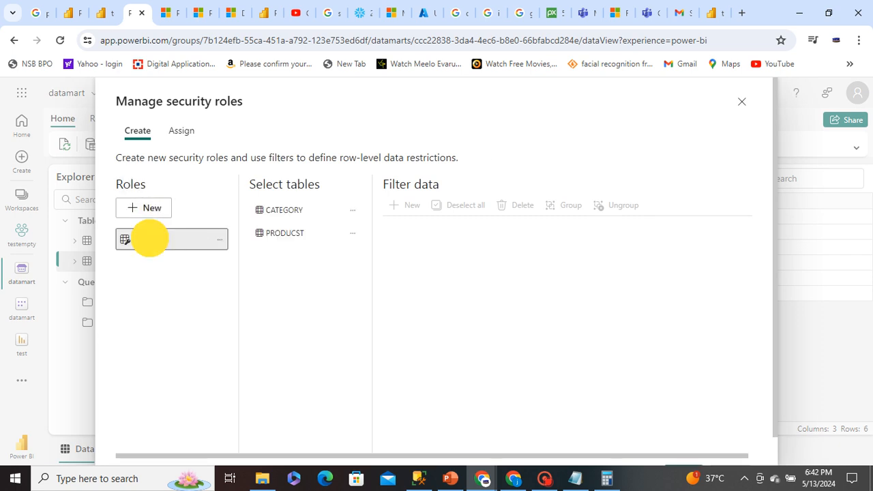
key("BackSpace")
key("BackSpace")
key("BackSpace")
key("BackSpace")
key("BackSpace")
key("BackSpace")
key("BackSpace")
key("BackSpace")
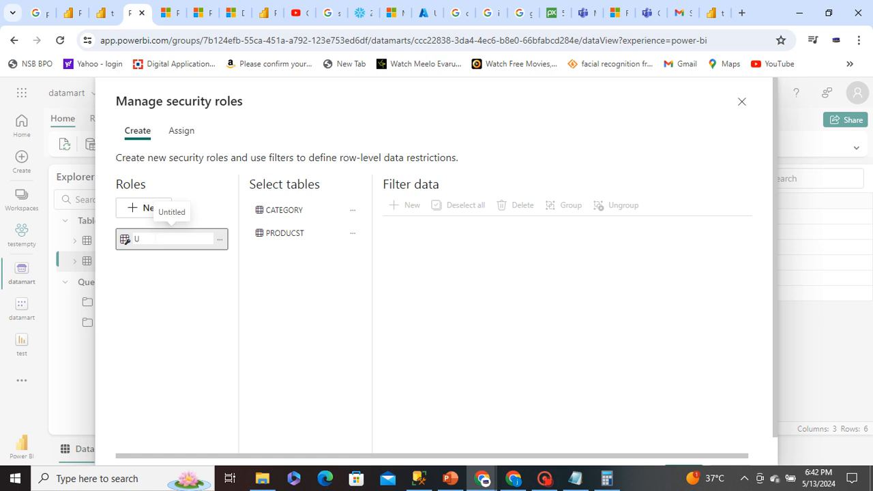
type("p")
key("BackSpace")
type("coal")
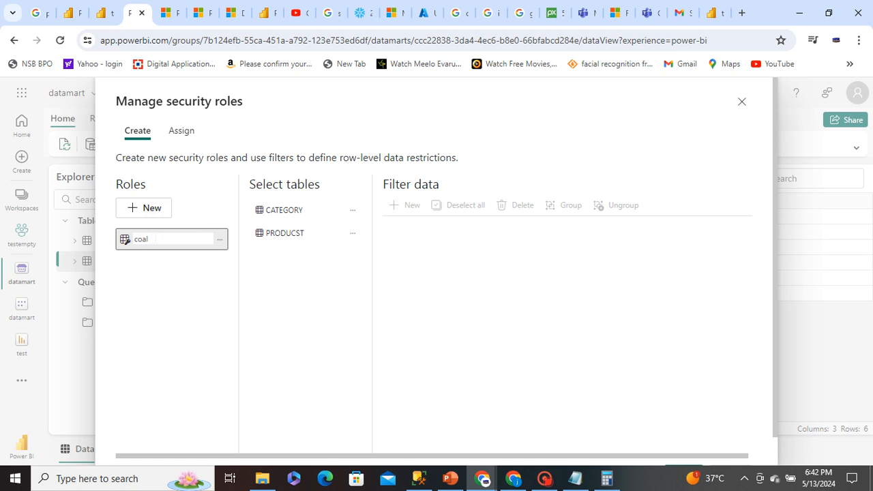
key("BackSpace")
key("BackSpace")
key("BackSpace")
key("BackSpace")
type("COAL")
key("ctrl+a")
type("C")
key("ctrl+z")
left_click(282, 285)
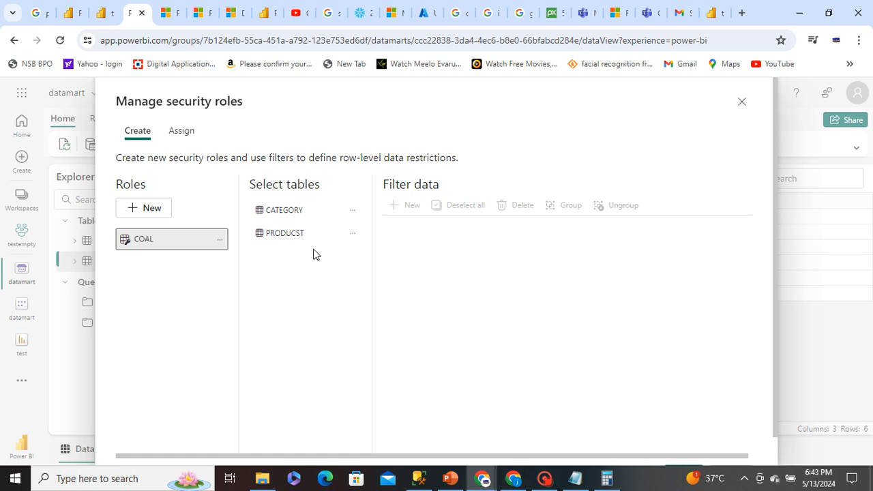
Add a filter rule on the PRODUCST table for the COAL role: NAME Equals COAL
left_click(352, 233)
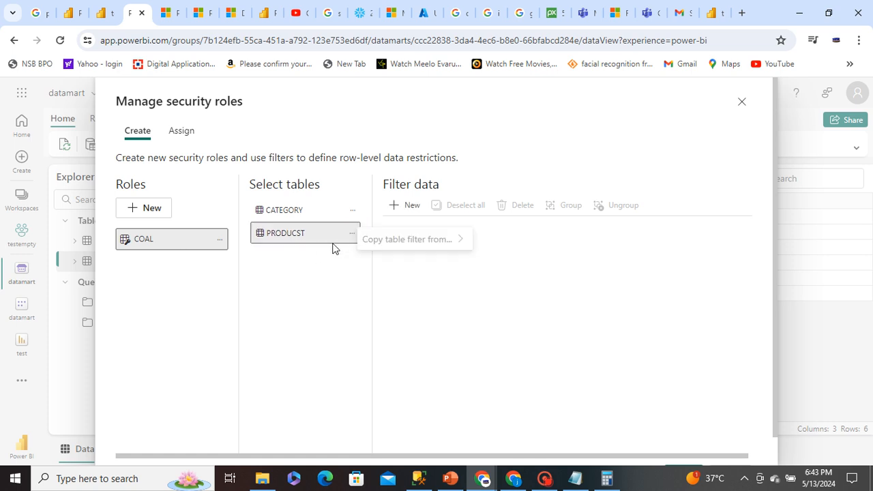
left_click(306, 234)
left_click(180, 238)
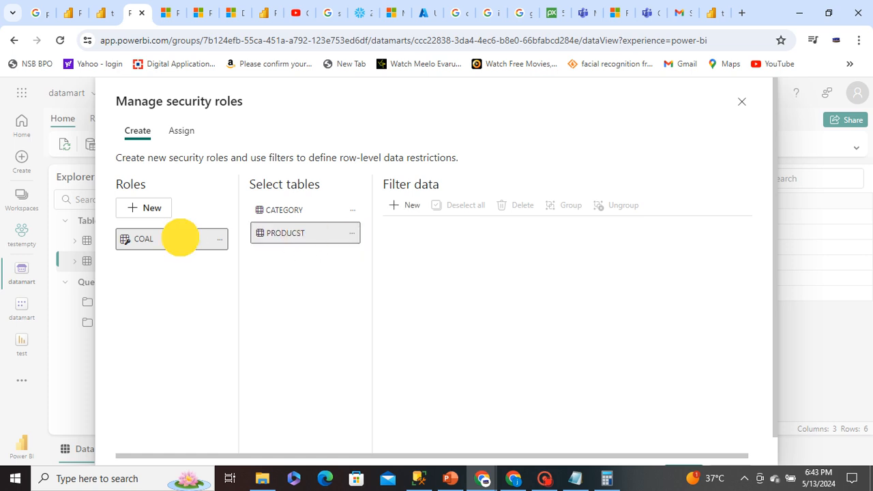
left_click(275, 211)
left_click(293, 232)
left_click(351, 234)
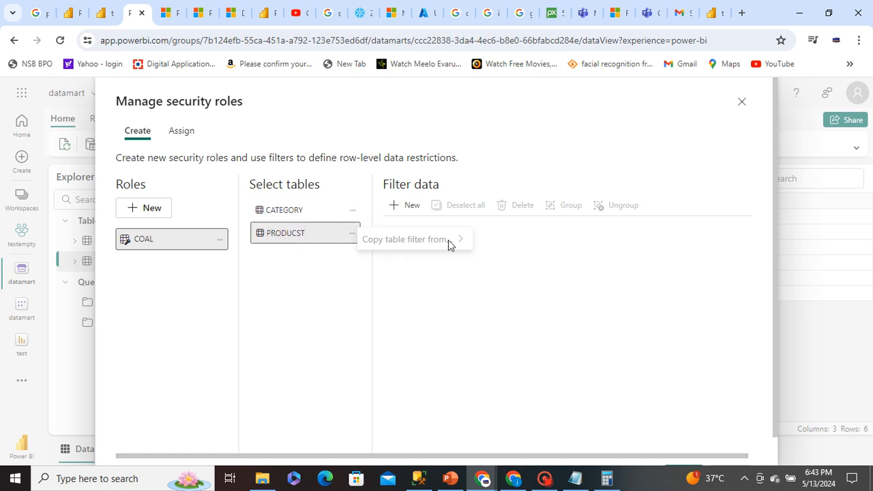
left_click(401, 206)
left_click(462, 282)
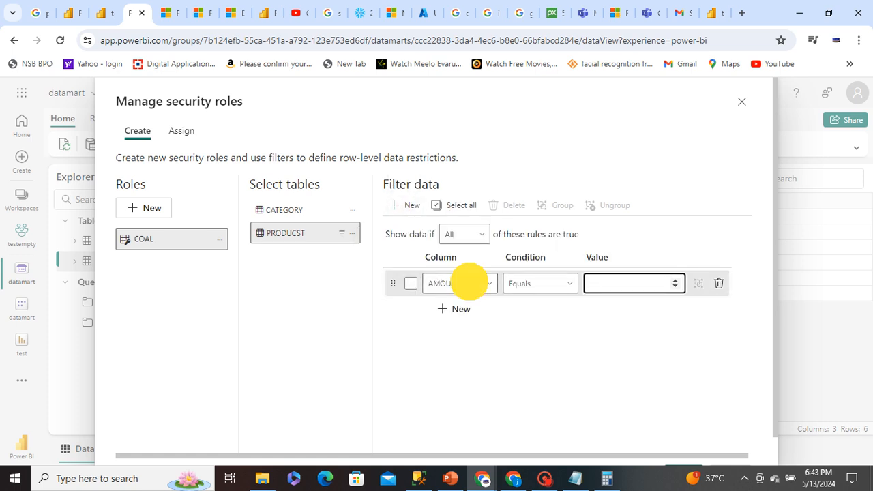
left_click(439, 344)
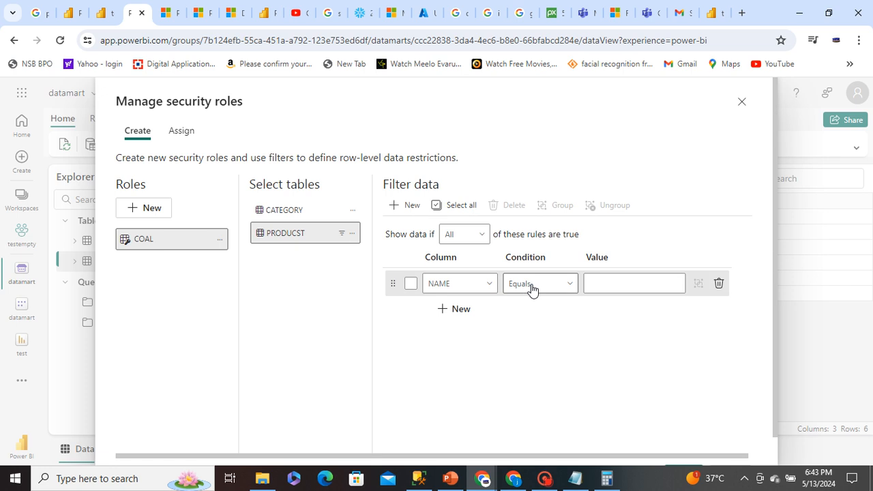
left_click(617, 283)
type("COAL")
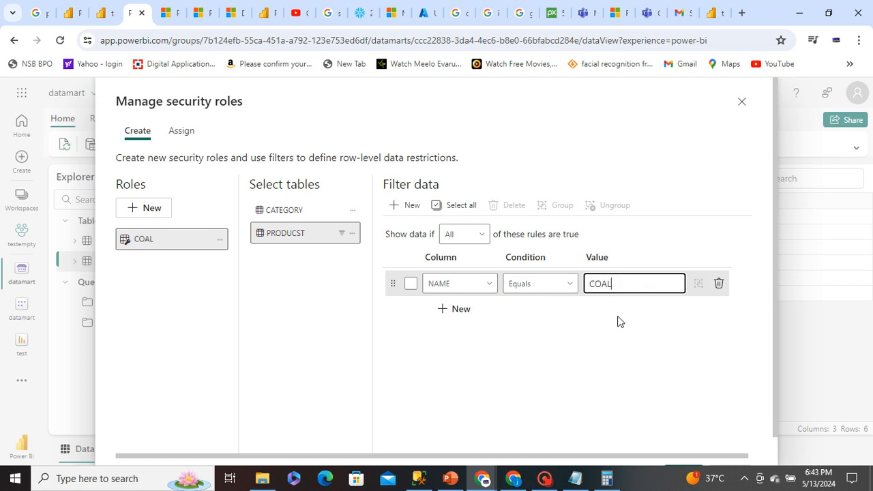
Create a second security role and name it except P
left_click(150, 211)
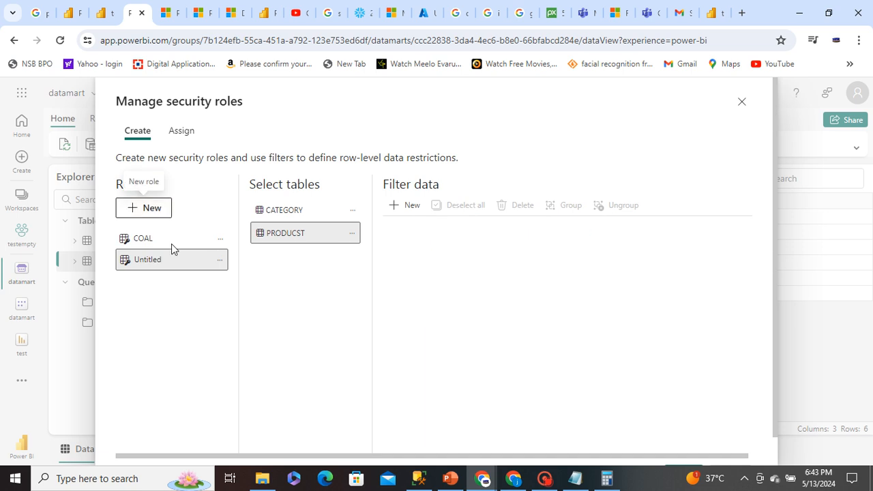
double_click(151, 260)
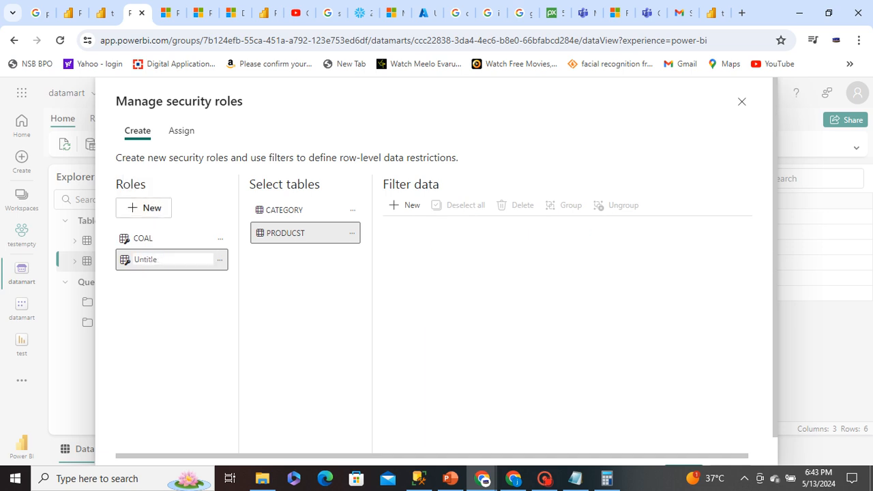
key("BackSpace")
key("BackSpace")
key("BackSpace")
key("BackSpace")
key("BackSpace")
key("BackSpace")
key("BackSpace")
type("e")
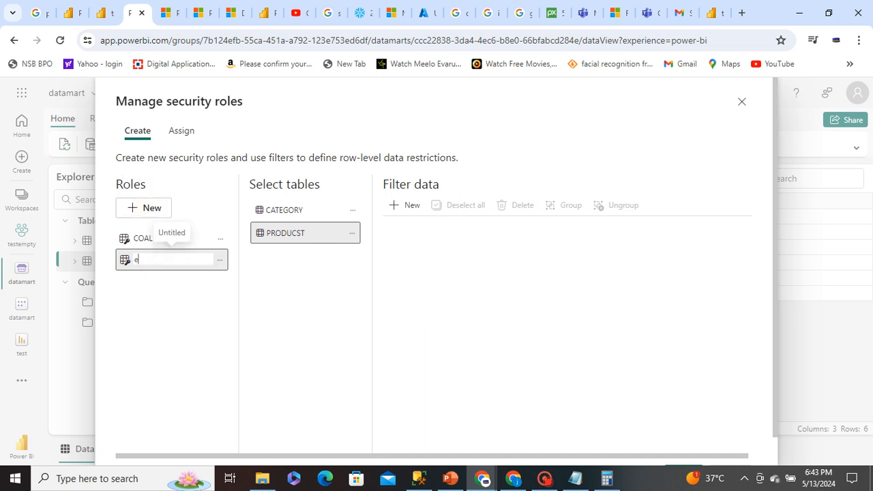
type("xcept P")
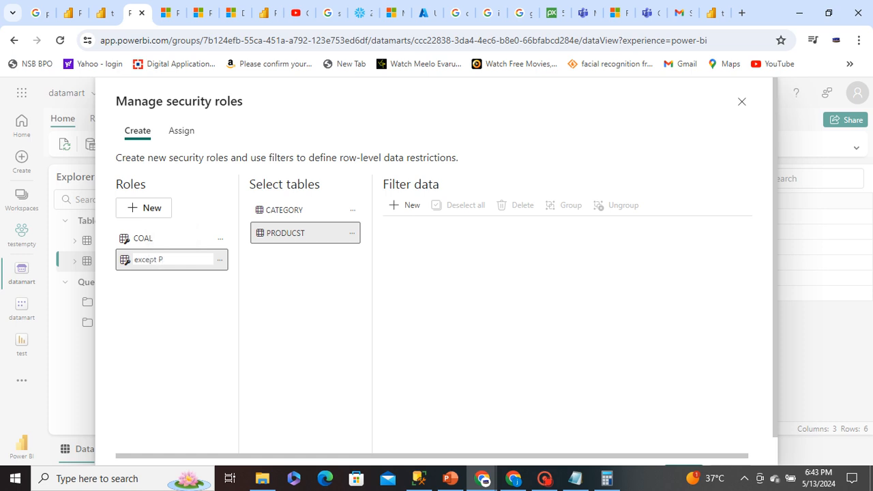
left_click(255, 293)
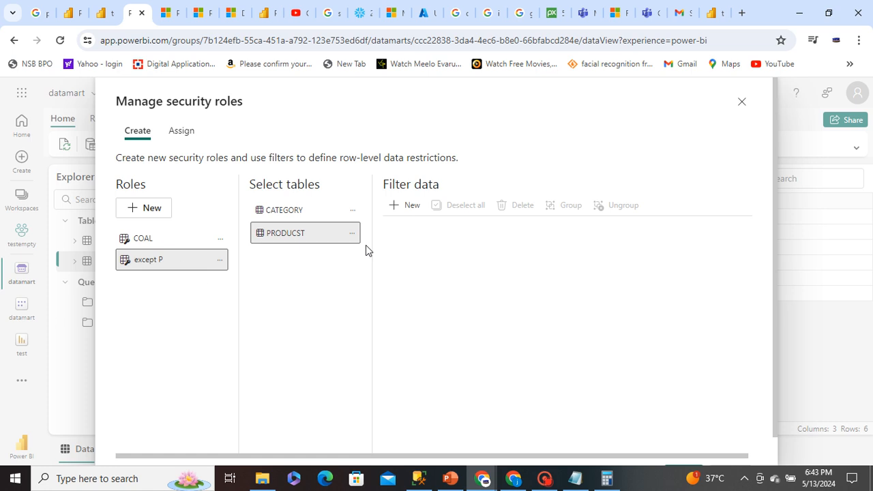
Add a filter rule on the PRODUCST table for the except P role: NAME Does Not Equal P
left_click(352, 233)
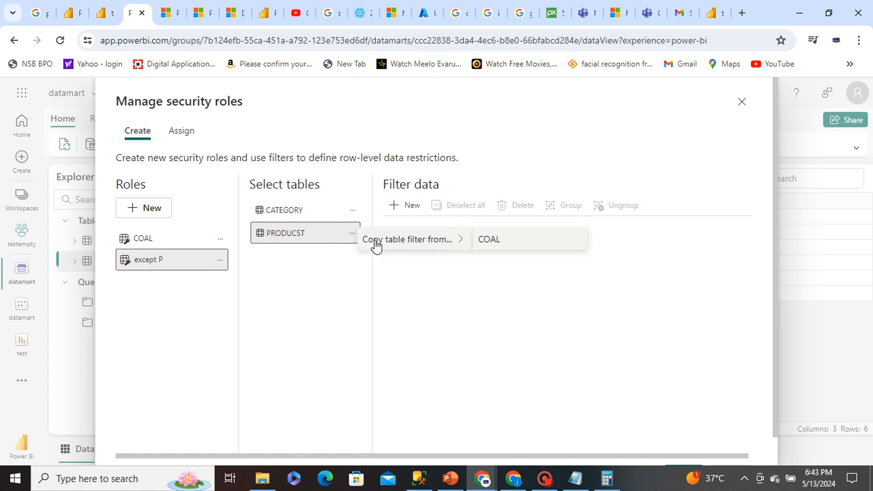
left_click(287, 266)
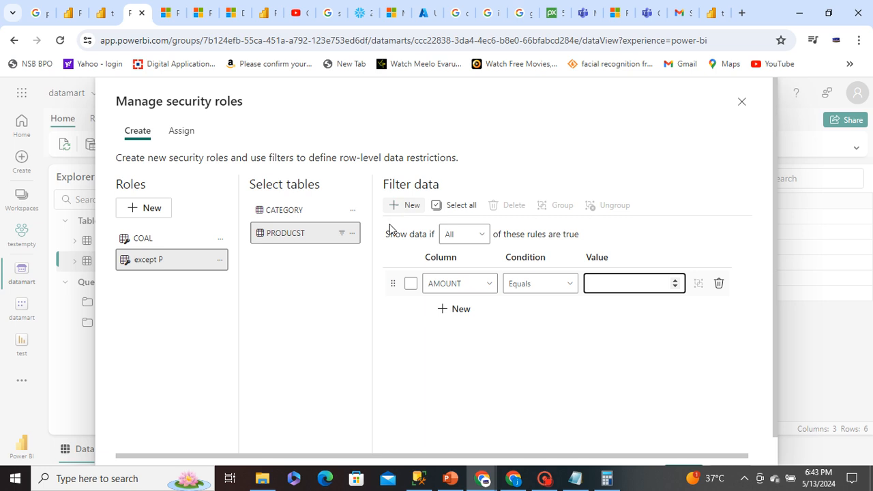
left_click(447, 283)
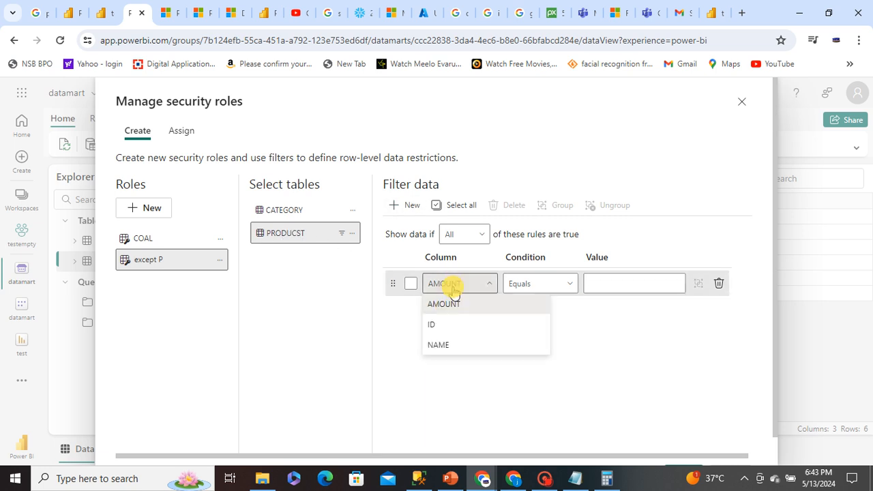
left_click(443, 350)
left_click(524, 284)
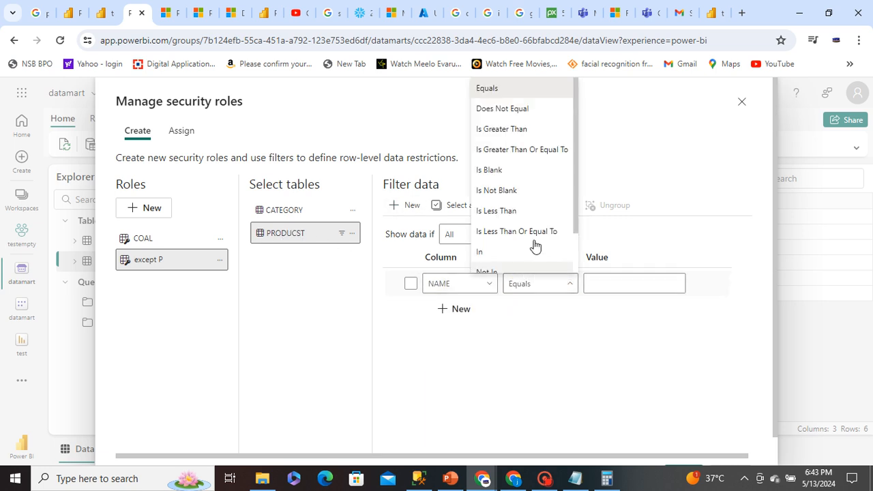
left_click(522, 112)
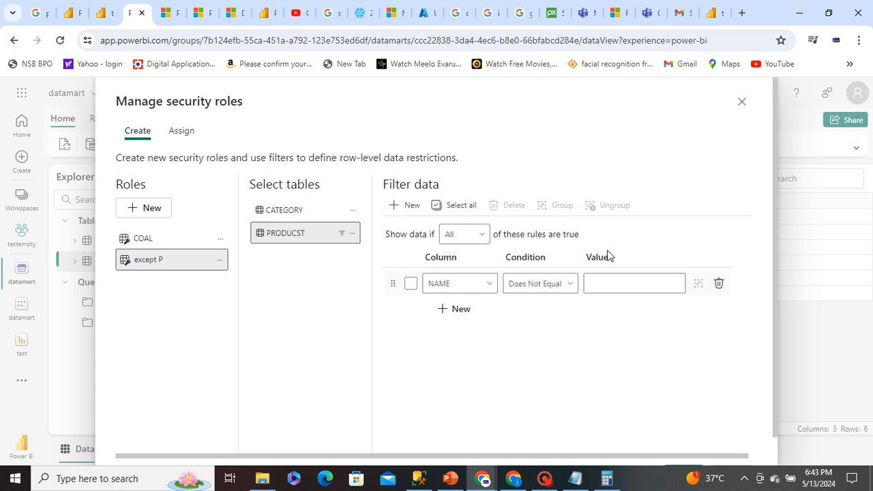
left_click(605, 282)
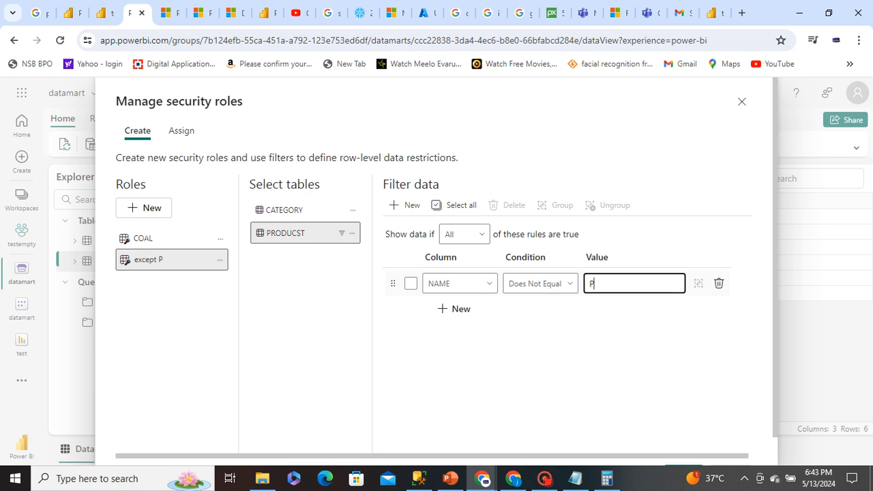
Check the filter rules of both roles, save the role changes and close the security roles dialog
left_click(155, 240)
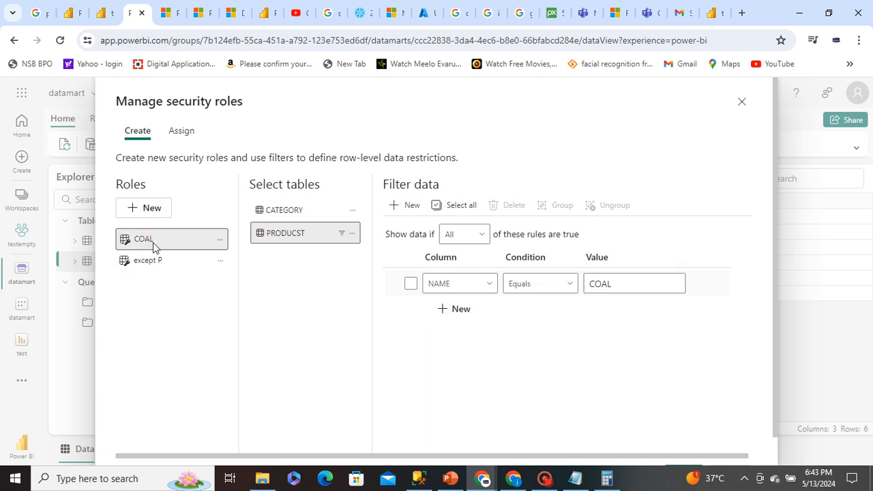
left_click(161, 260)
left_click(147, 239)
left_click(153, 259)
scroll(497, 366, "down", 1)
left_click(698, 448)
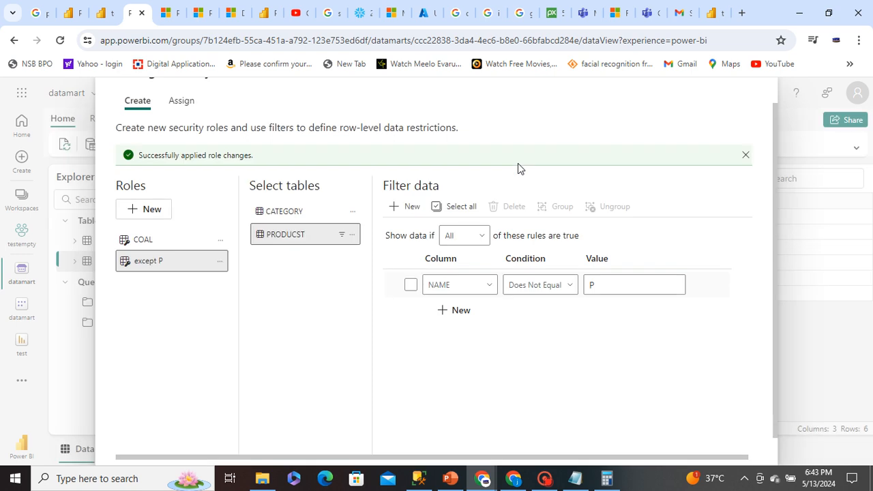
scroll(750, 437, "down", 1)
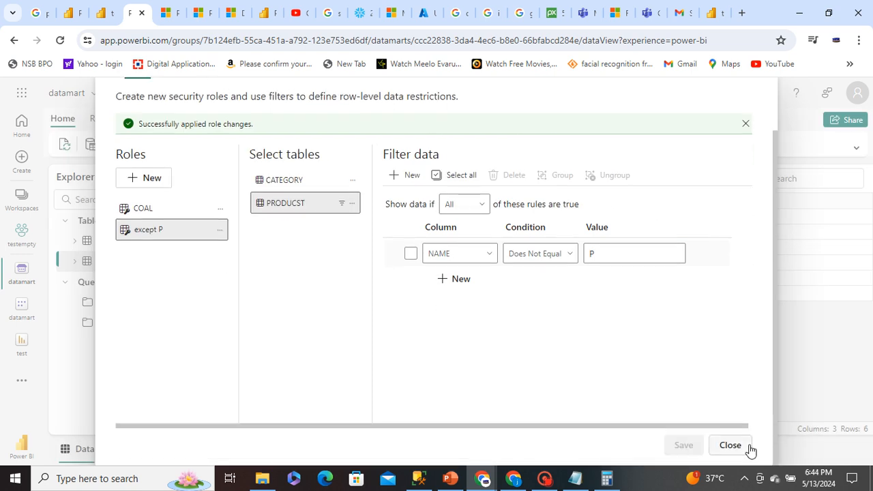
left_click(751, 449)
View the PRODUCST table data as the except P role
left_click(715, 144)
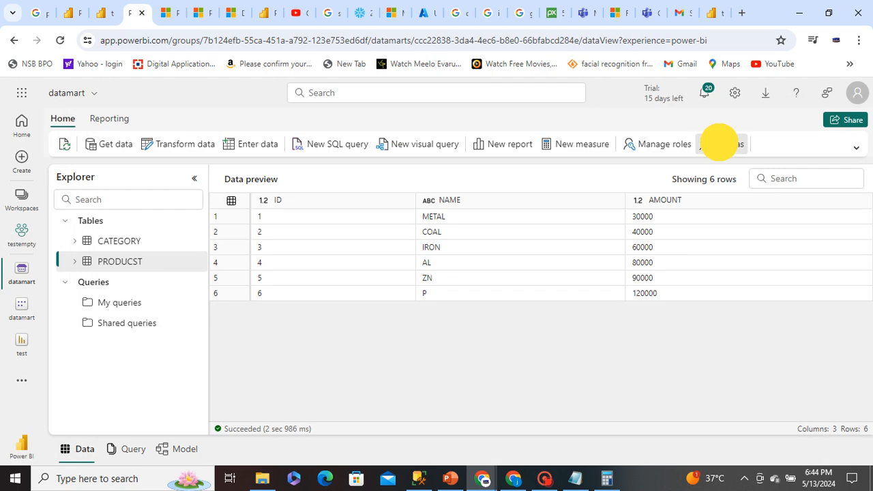
left_click(413, 257)
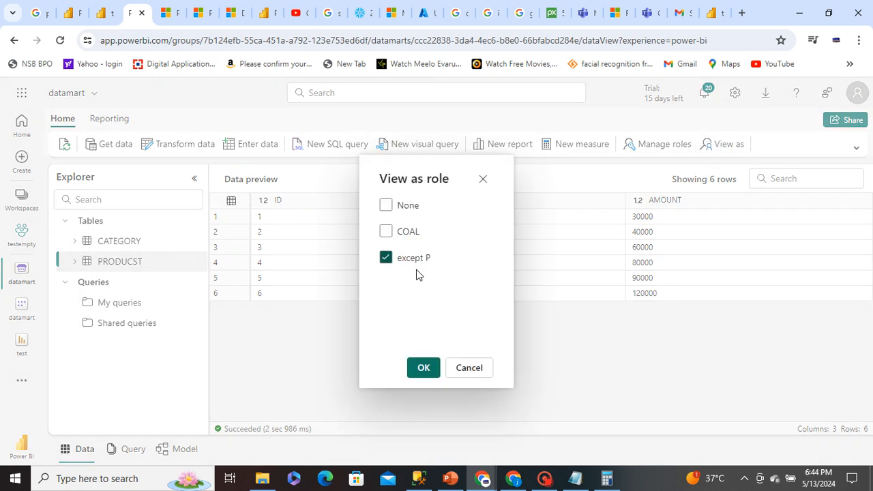
left_click(421, 370)
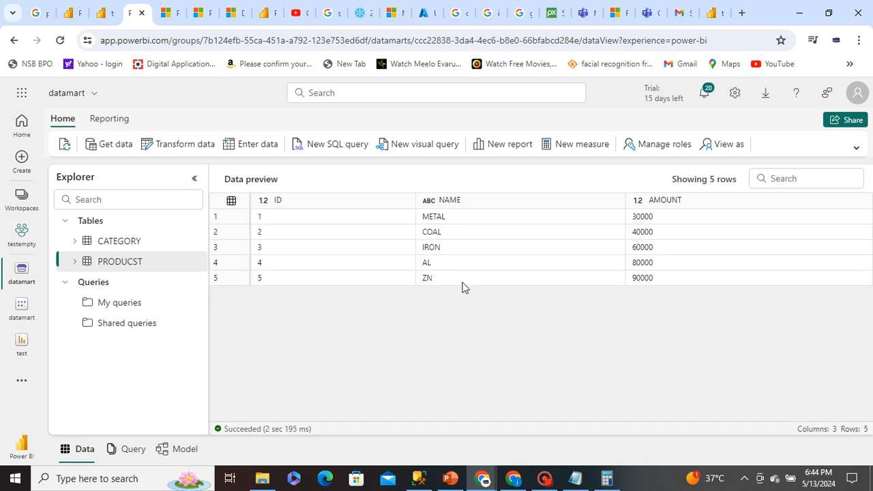
Preview the CATEGORY table and switch the viewing role to COAL
left_click(130, 243)
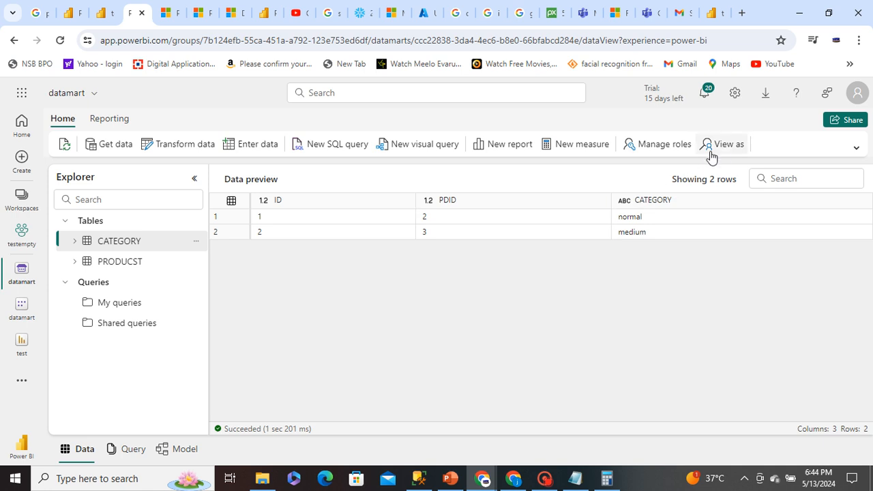
left_click(722, 145)
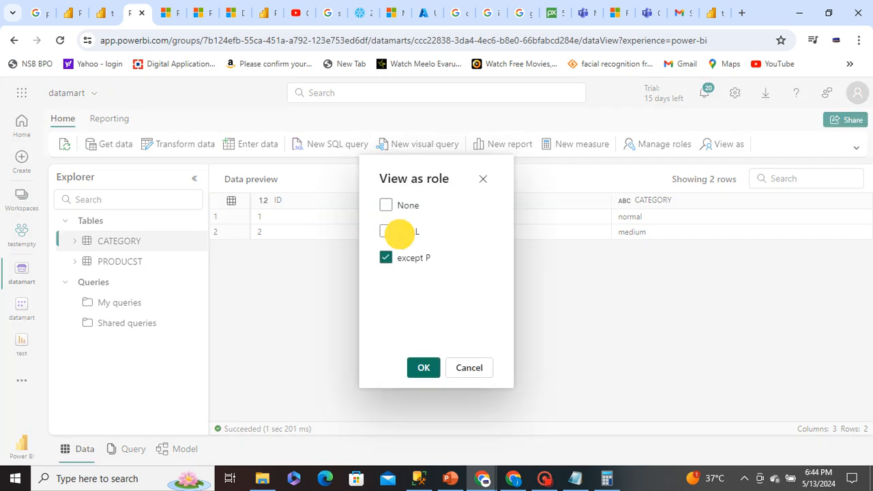
left_click(423, 366)
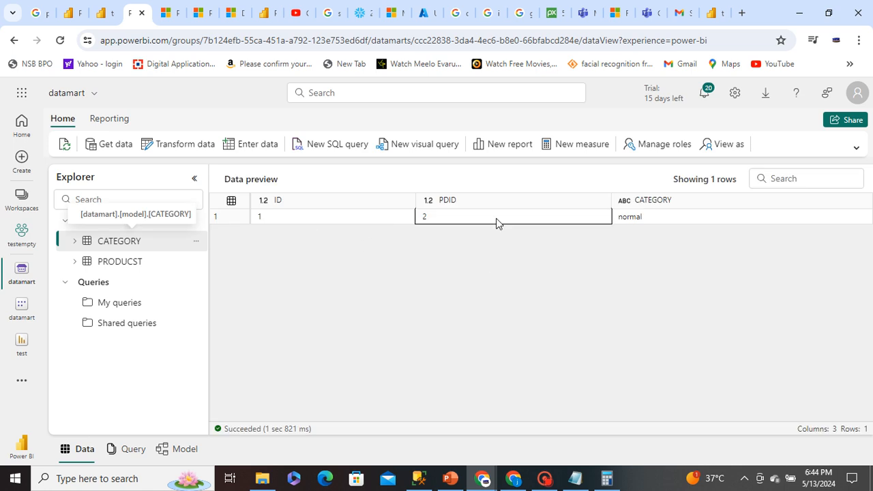
Preview the PRODUCST table as the COAL role, then reset the viewing role to None
left_click(120, 262)
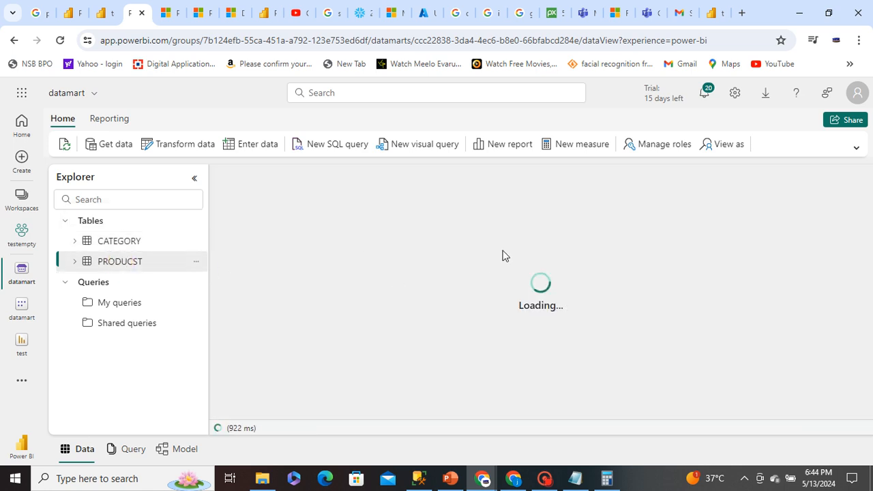
left_click(716, 143)
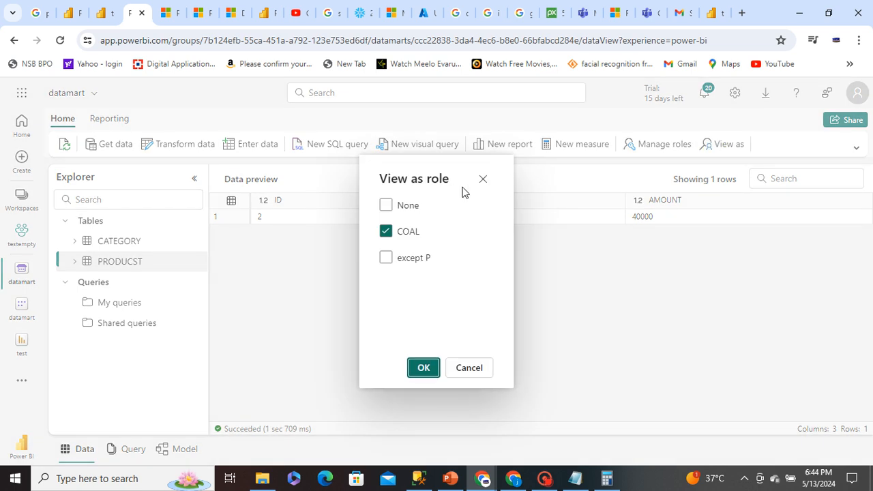
left_click(401, 205)
left_click(424, 367)
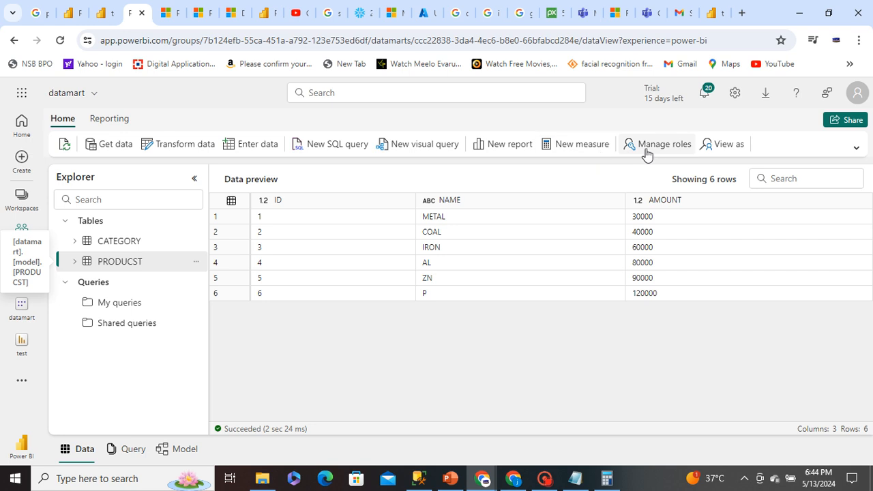
Assign the suggested user matching the entered name as a member of the COAL security role and save the assignment
left_click(648, 145)
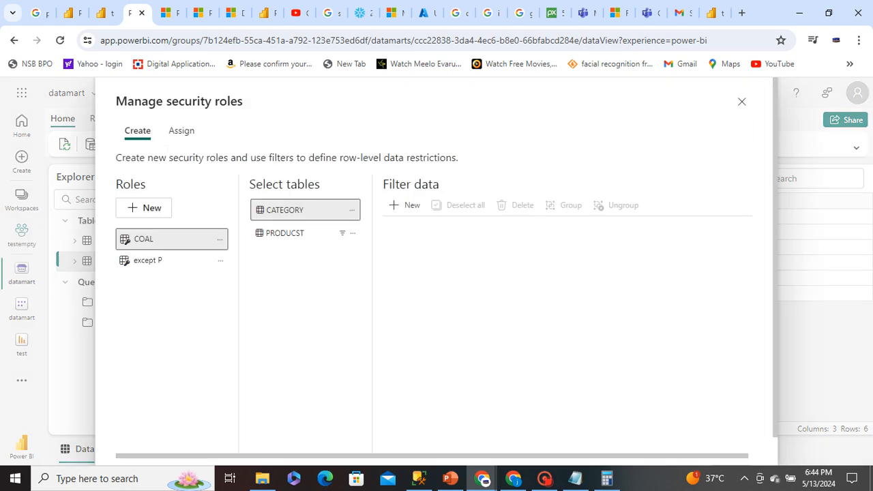
left_click_drag(193, 102, 205, 101)
left_click(189, 139)
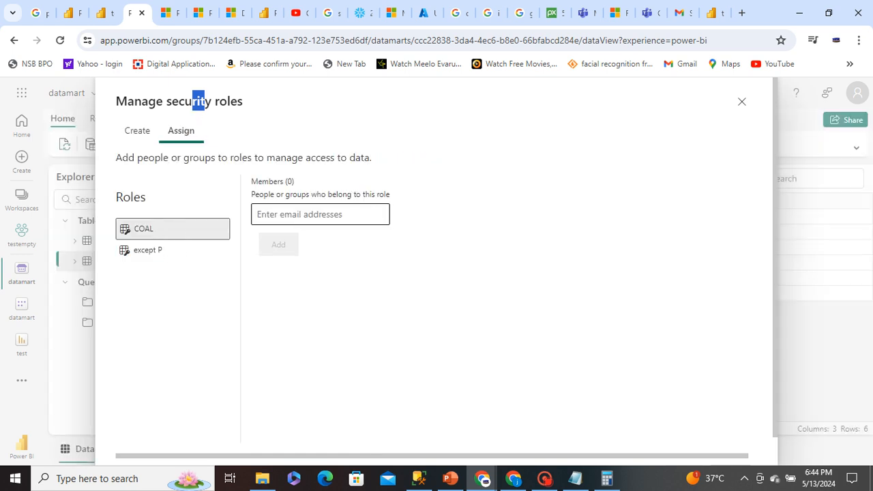
left_click(302, 214)
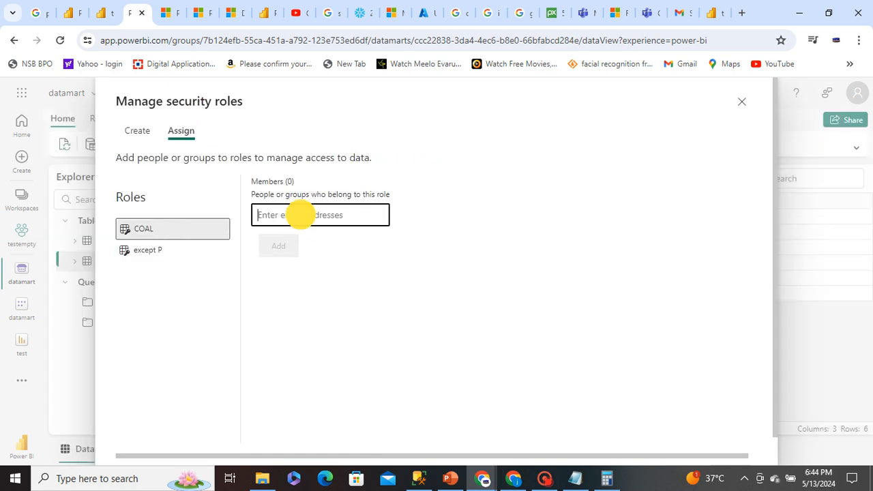
left_click(143, 232)
left_click(280, 214)
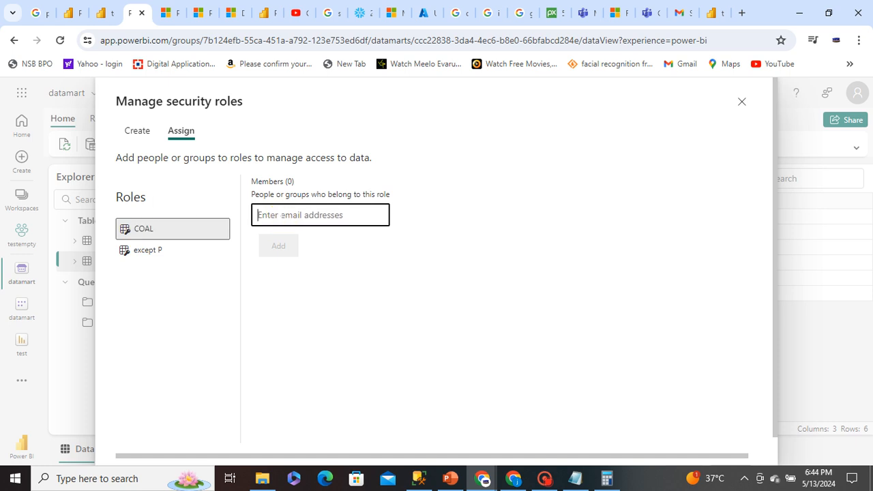
type("ER")
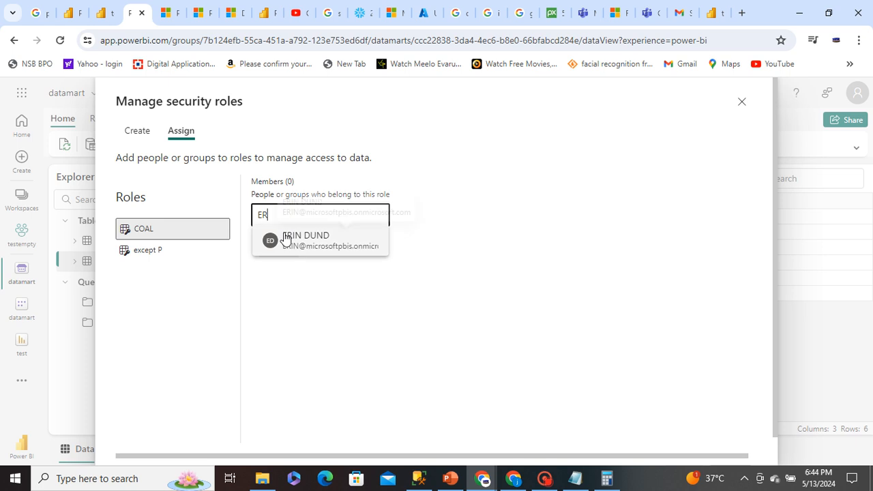
left_click(285, 237)
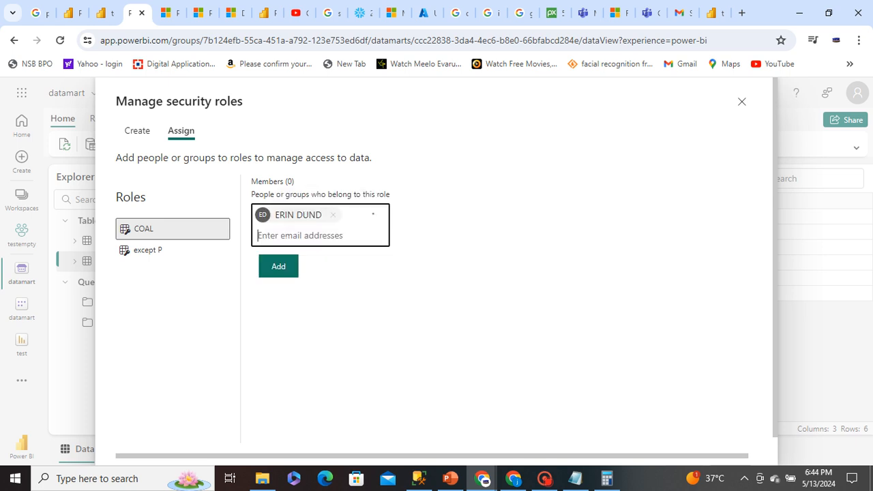
left_click(279, 267)
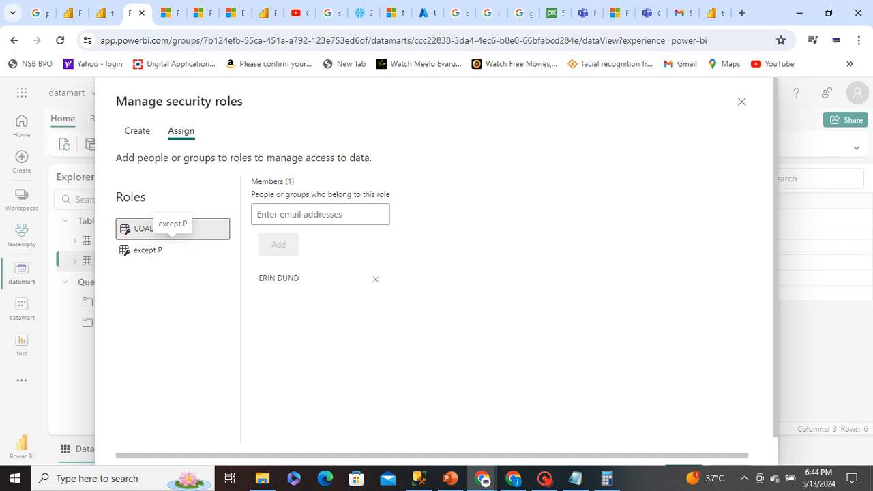
left_click(148, 250)
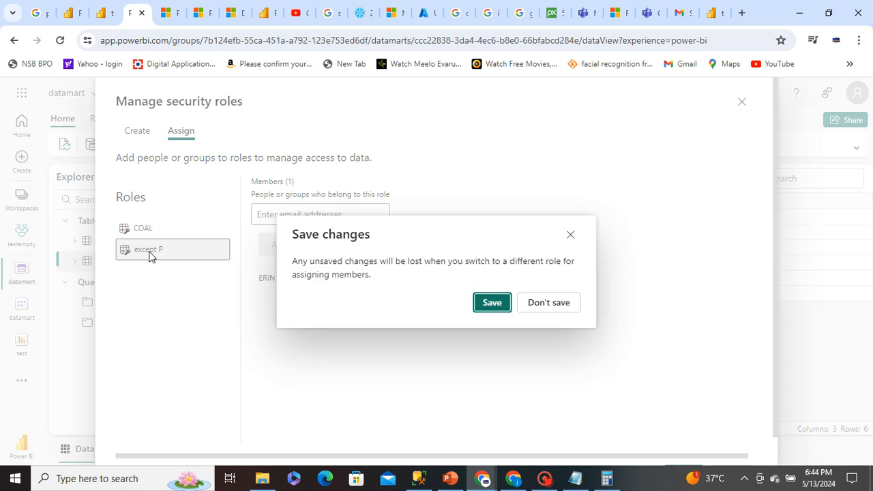
left_click(488, 302)
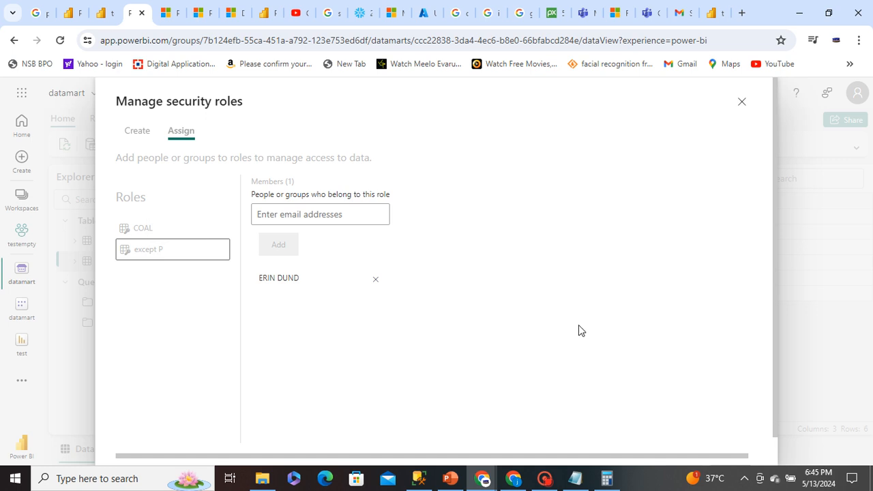
Add the COAL role's member and a second user as members of the except P role and save the assignment
scroll(580, 336, "down", 1)
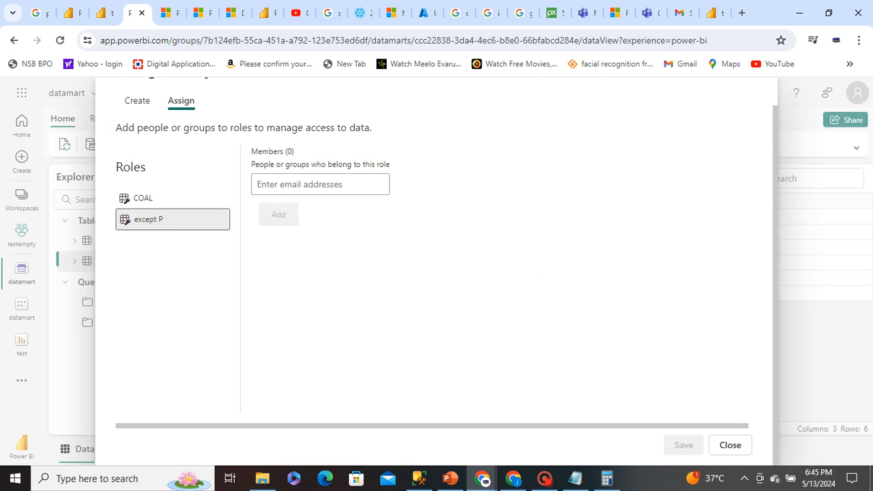
left_click(283, 184)
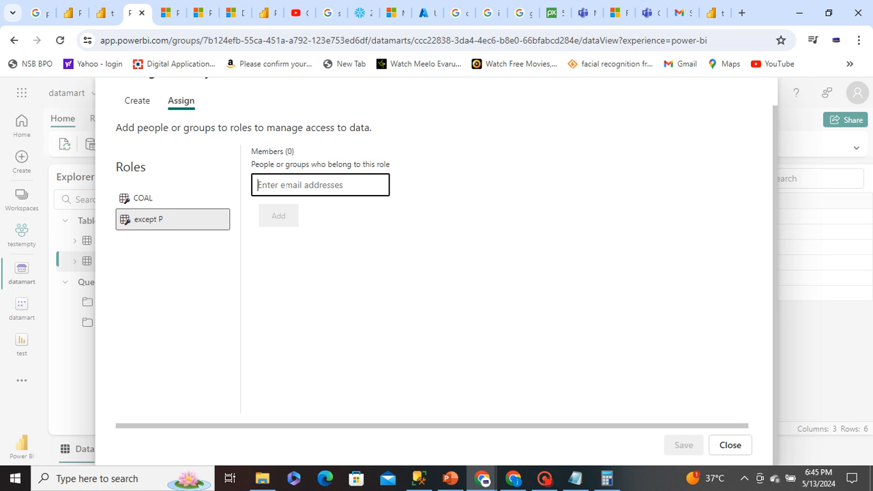
type("ER")
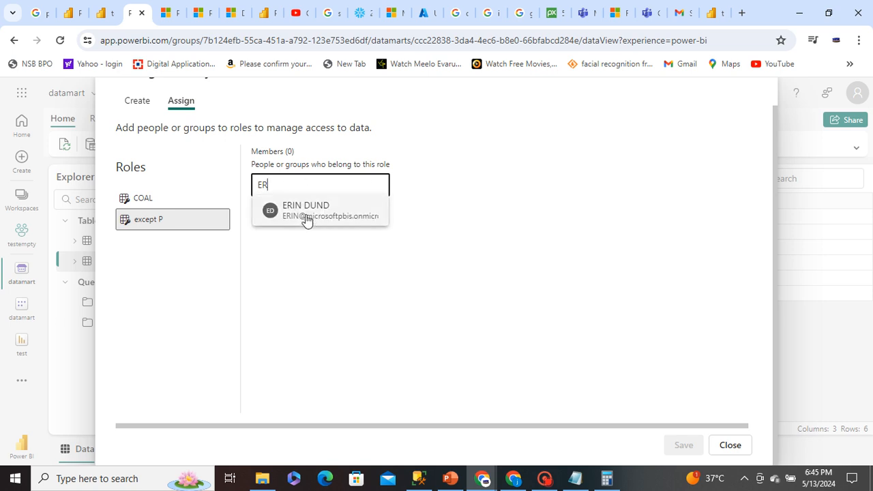
left_click(304, 213)
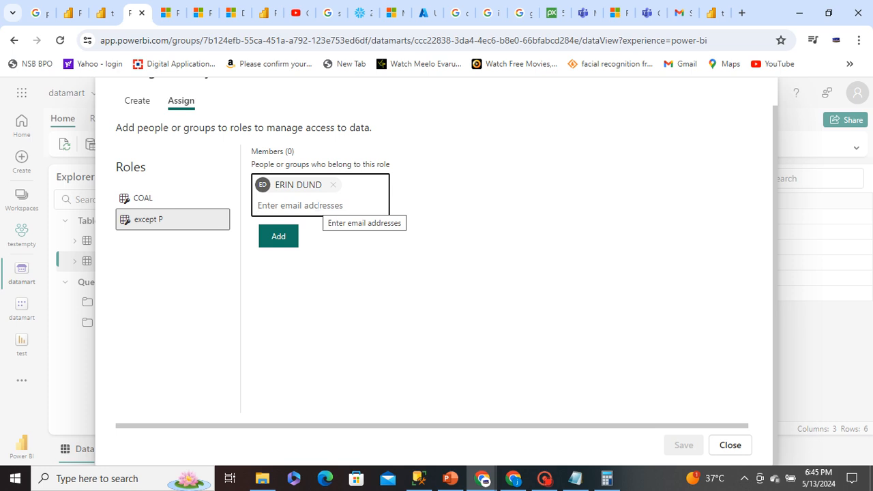
type("V")
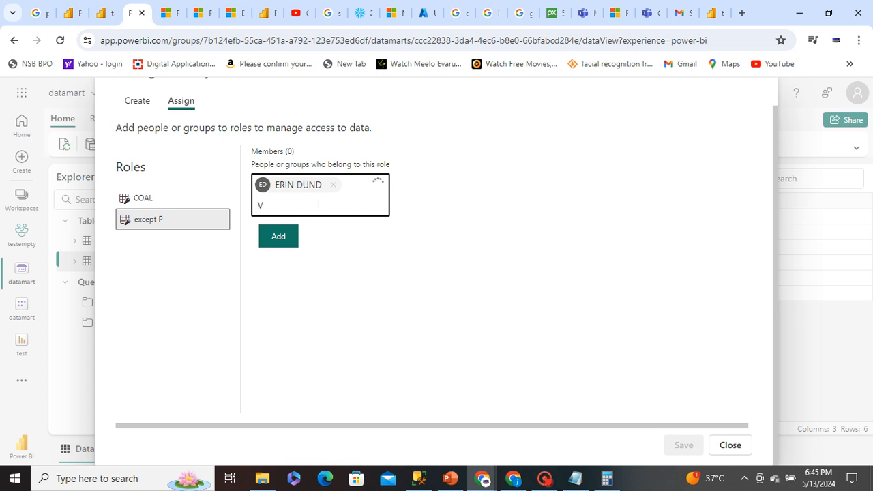
left_click(306, 228)
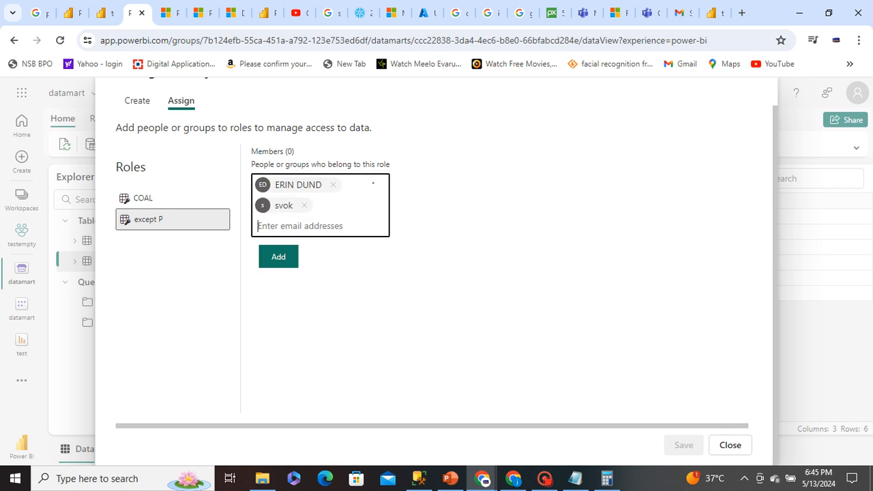
left_click(275, 262)
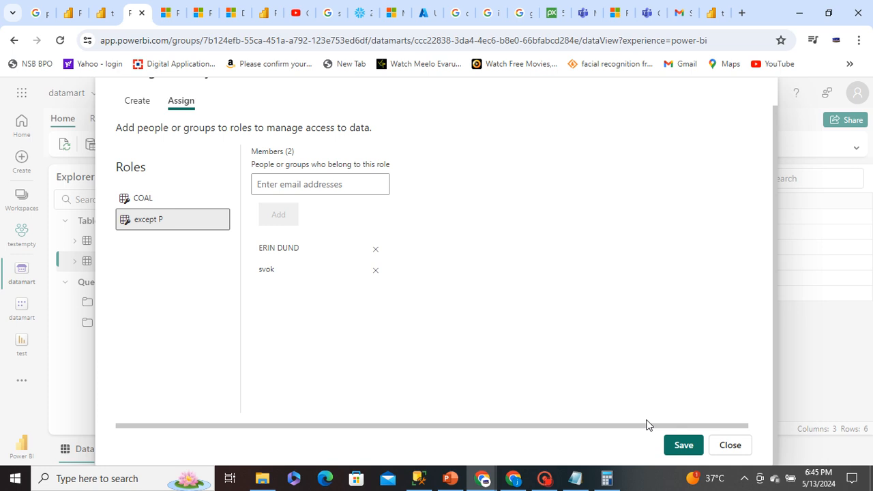
left_click(679, 448)
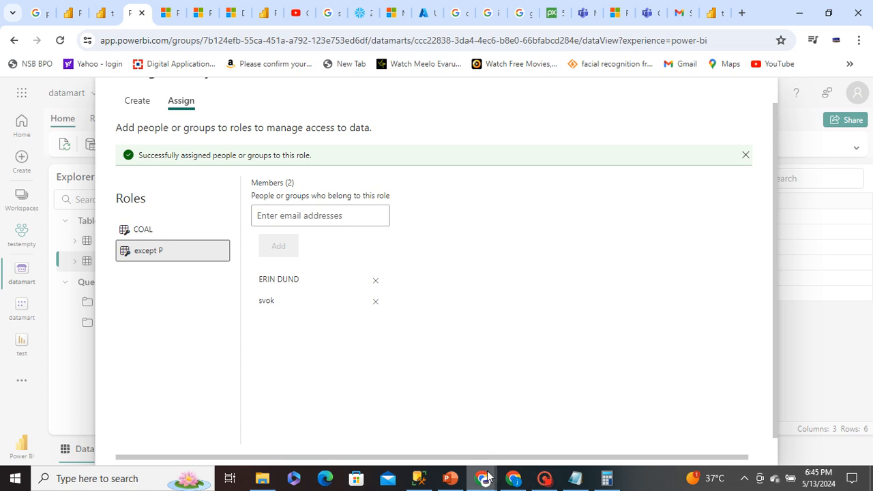
Switch to the assigned member's incognito Power BI window, reload My workspace and check the signed-in account
mouse_move(482, 478)
left_click(502, 440)
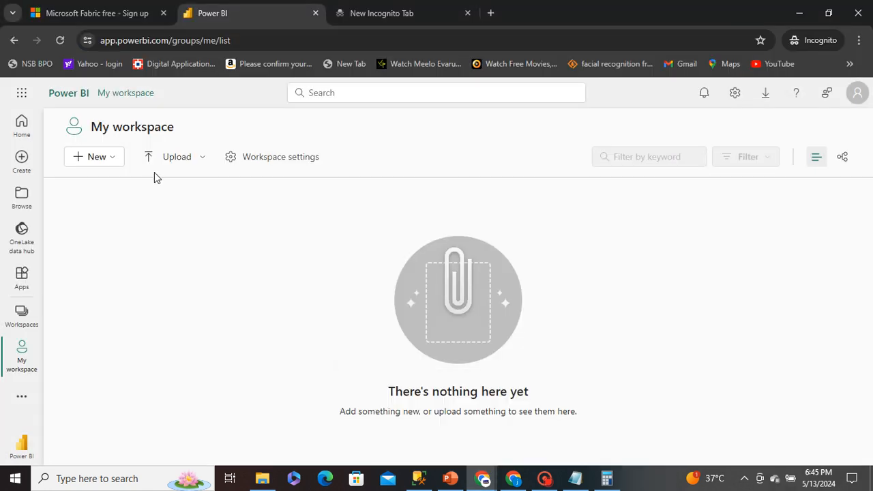
left_click(59, 40)
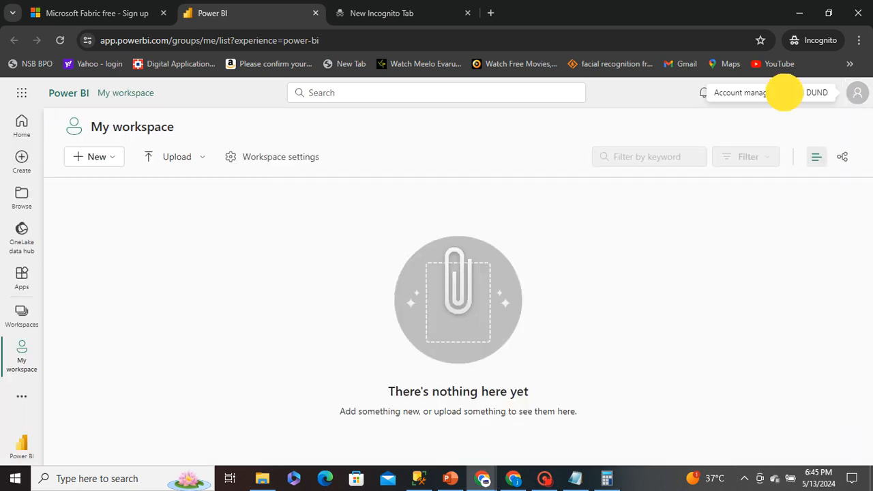
left_click_drag(785, 92, 821, 92)
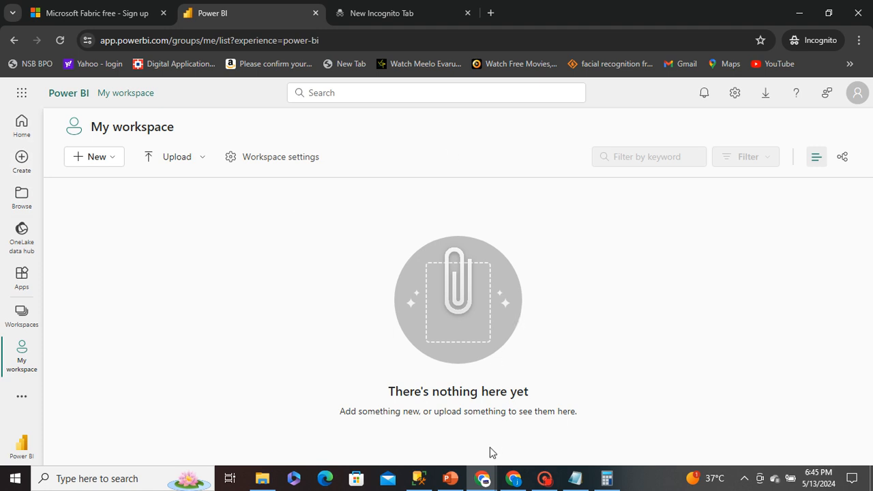
Return to the datamart window, dismiss the assignment notice and close the security roles dialog
mouse_move(483, 478)
left_click(392, 396)
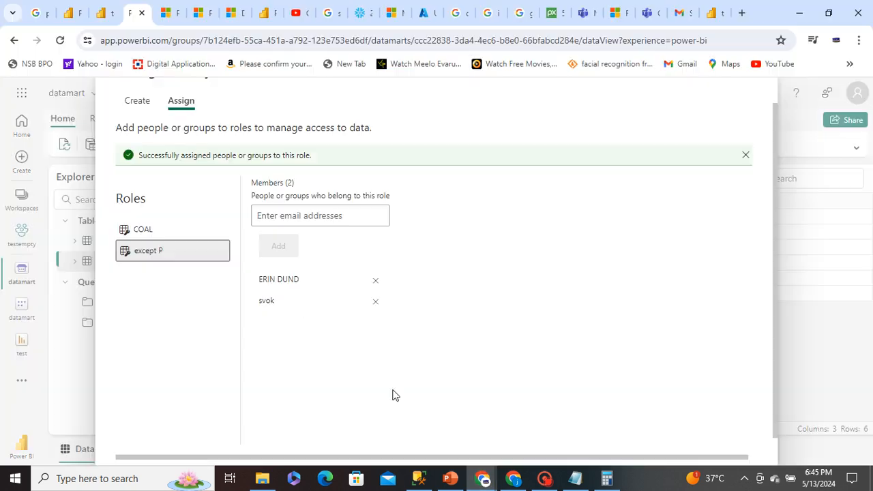
left_click(750, 154)
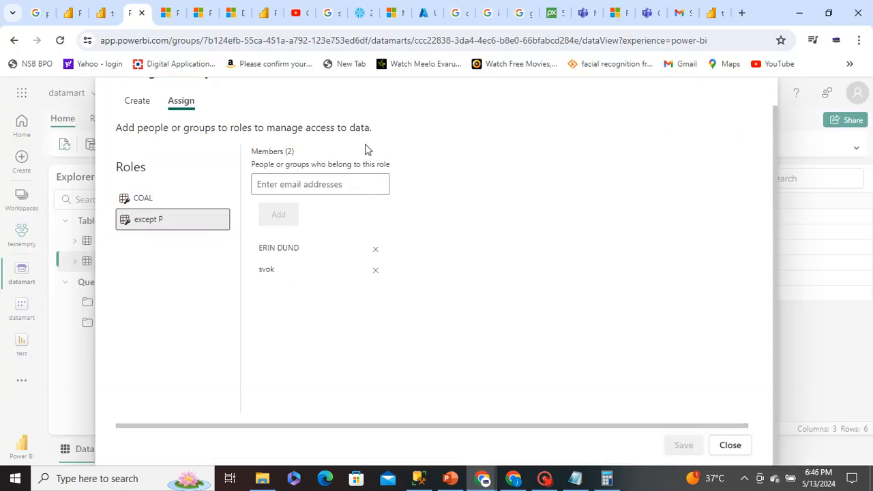
left_click(728, 446)
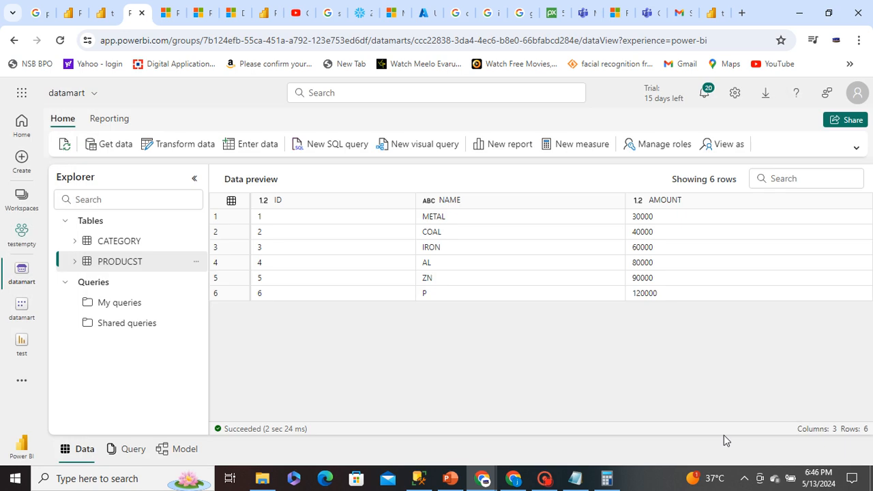
Open the testempty workspace's data folder and look through the list of workspaces
left_click(17, 272)
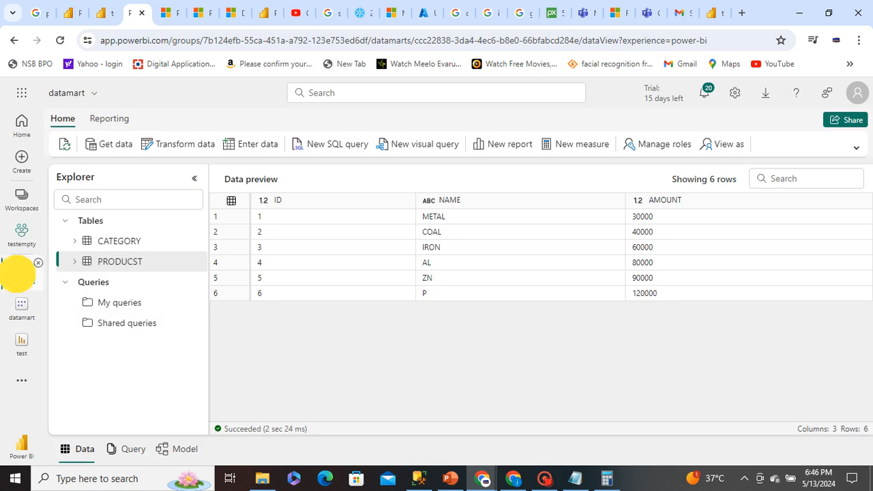
left_click(19, 238)
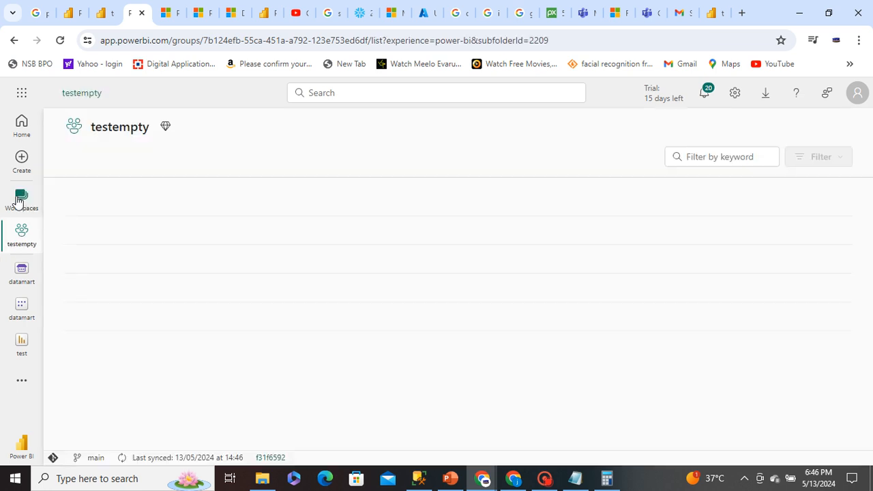
left_click(19, 201)
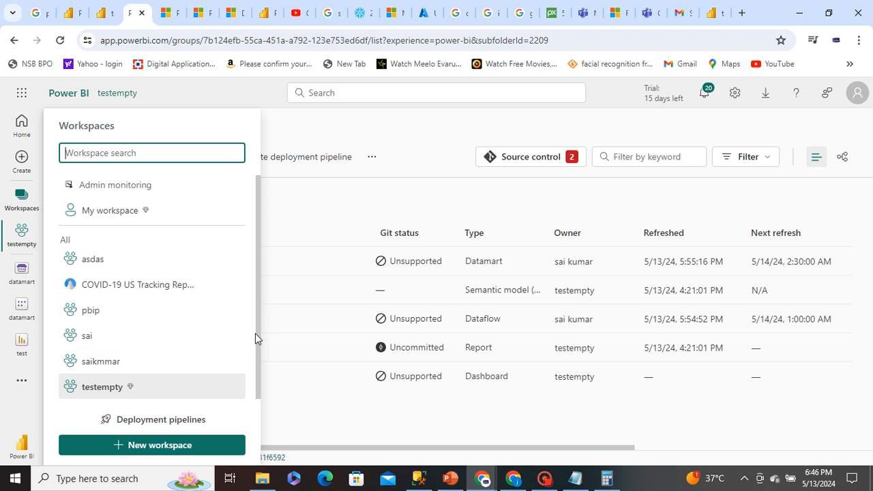
left_click_drag(255, 333, 262, 352)
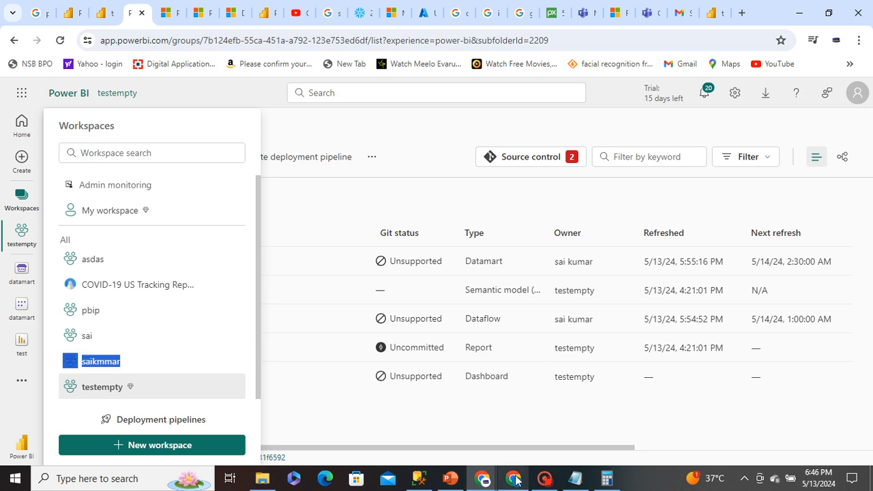
left_click(484, 307)
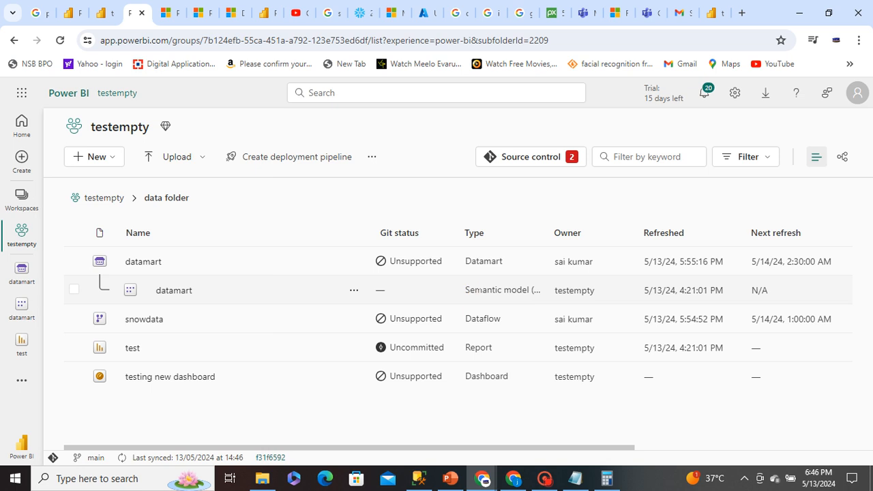
Switch to the member's incognito Power BI window and view the items shared with that account
mouse_move(482, 477)
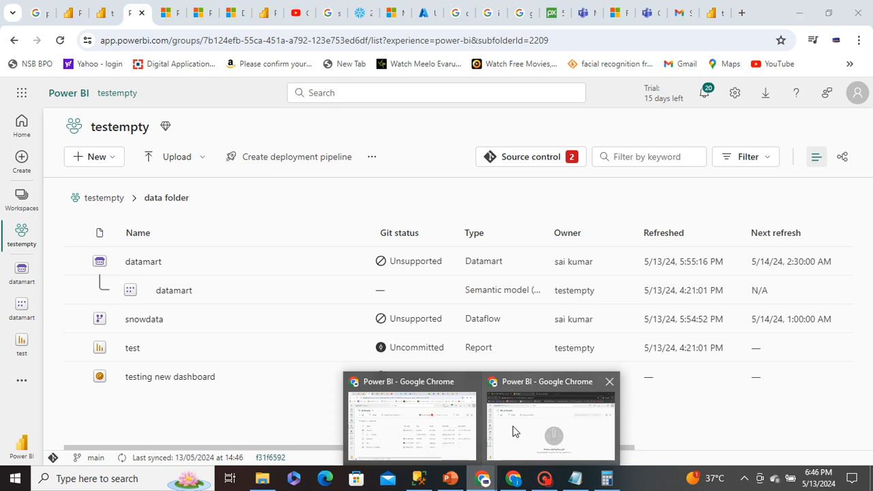
mouse_move(515, 431)
mouse_move(387, 403)
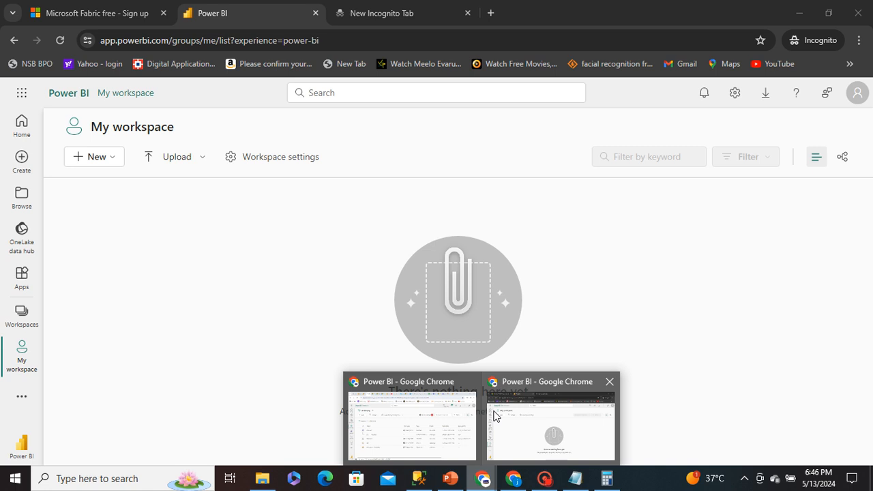
left_click(495, 415)
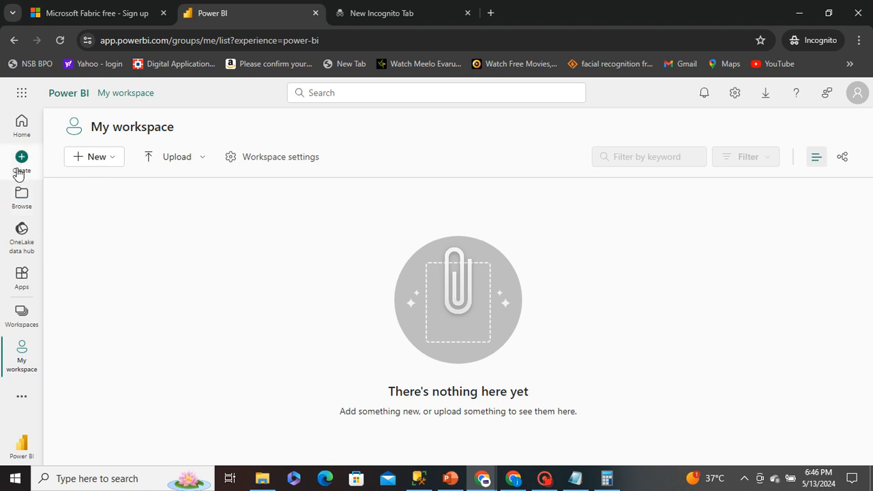
left_click(18, 191)
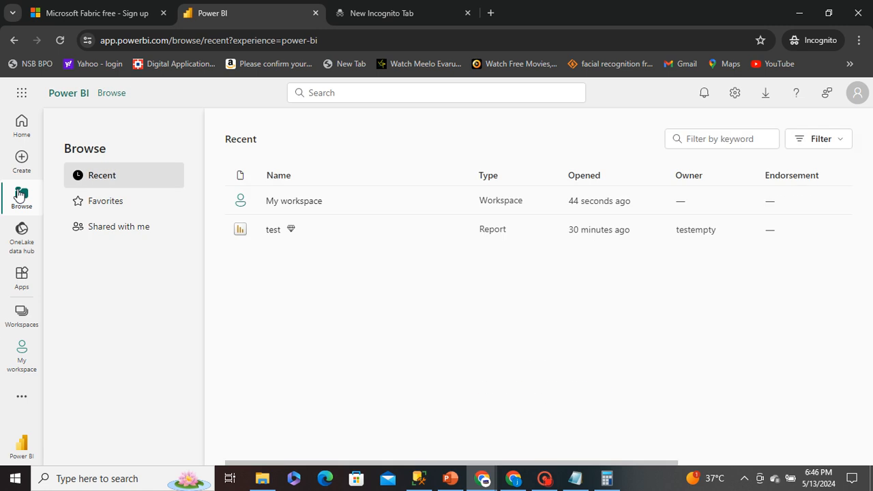
left_click(122, 231)
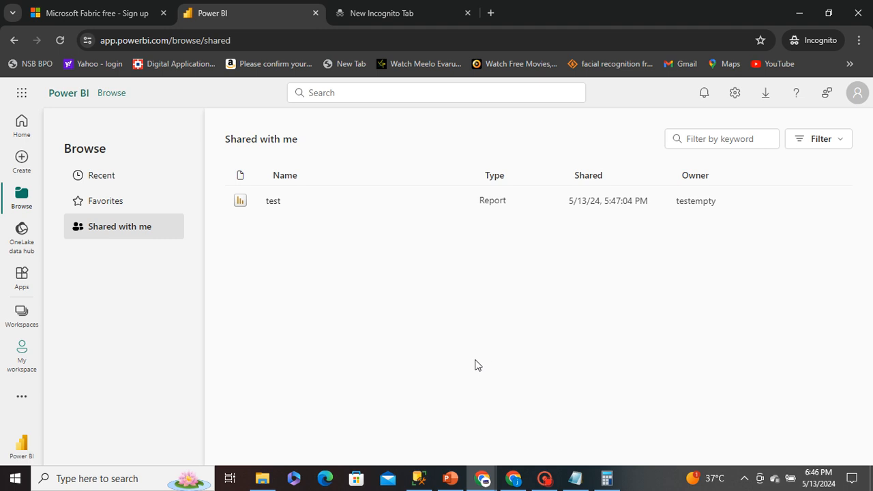
Switch back to the main Power BI window and open the datamart from the testempty workspace's data folder
mouse_move(484, 474)
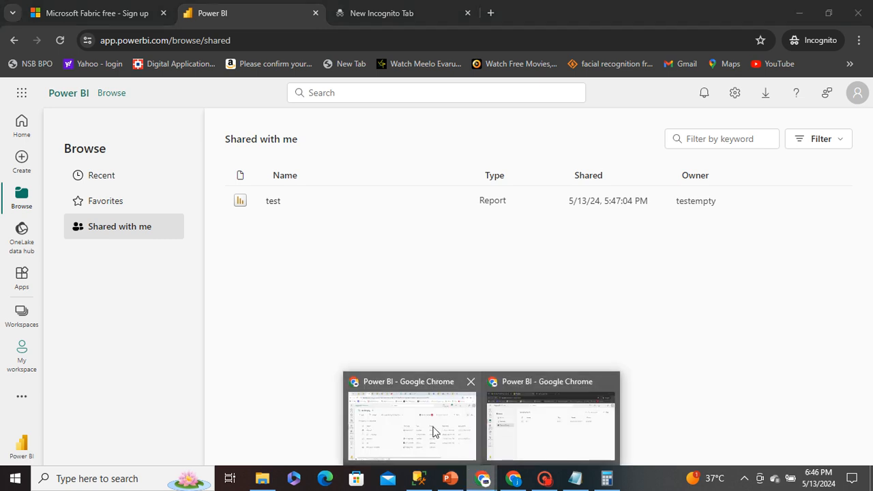
mouse_move(432, 431)
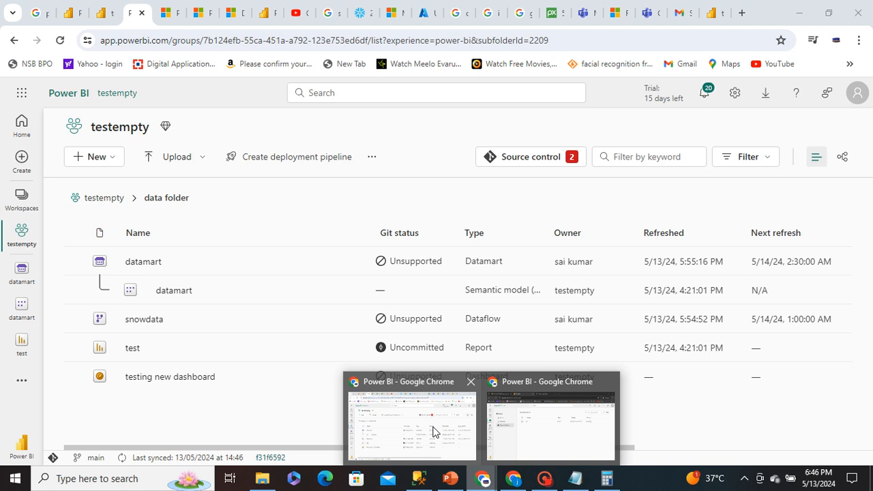
left_click(432, 431)
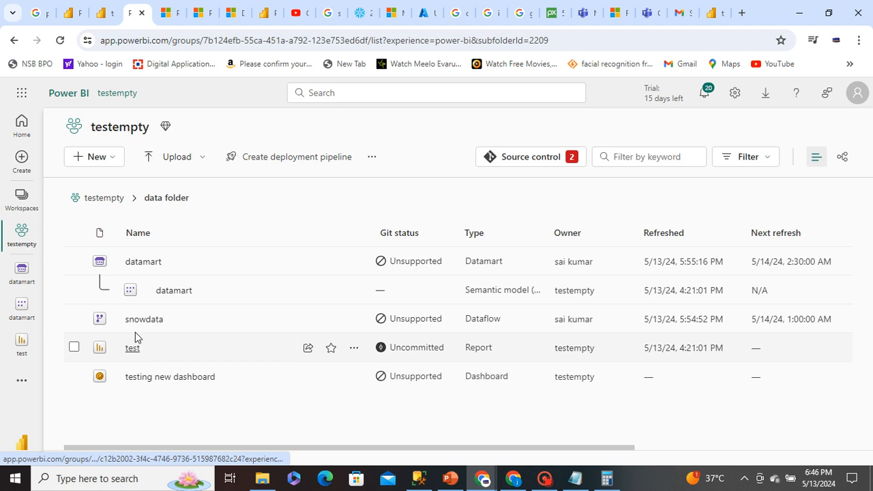
left_click(143, 263)
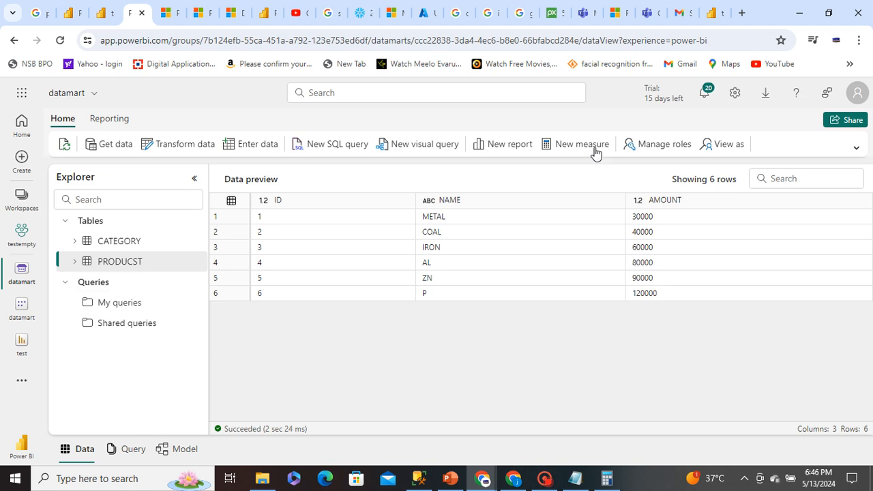
Try to open role management for the datamart
left_click(662, 144)
left_click(656, 152)
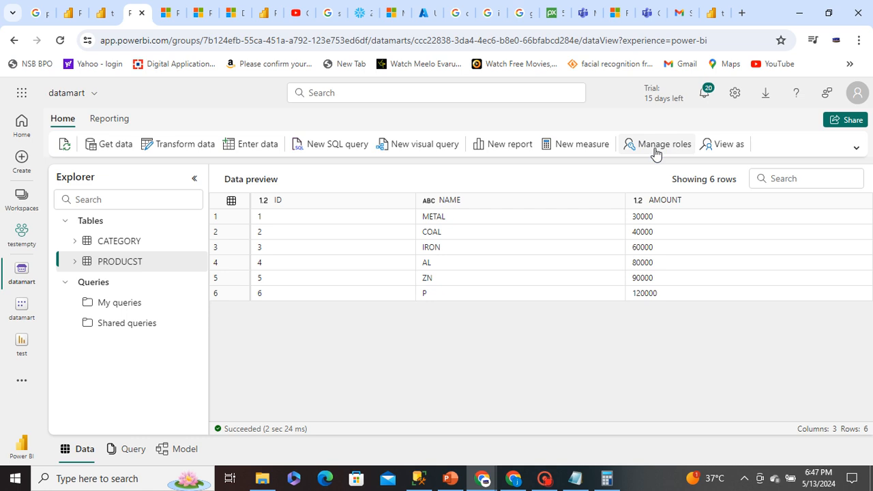
left_click(667, 144)
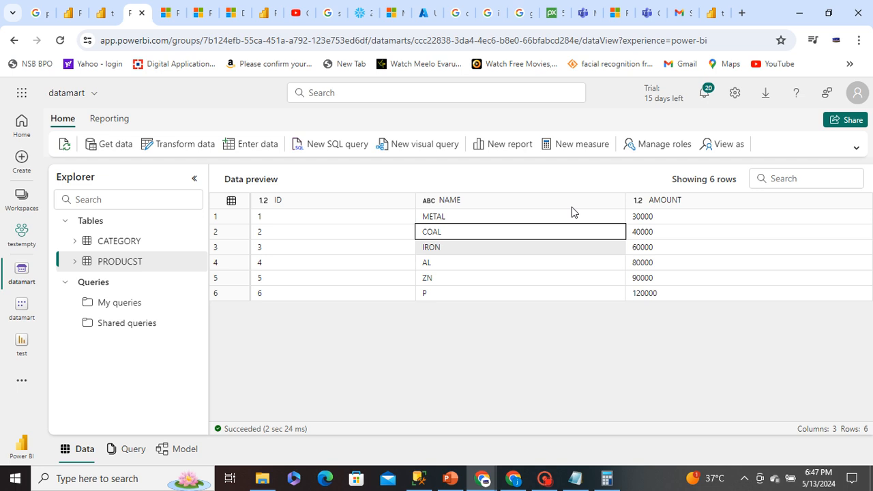
left_click(647, 150)
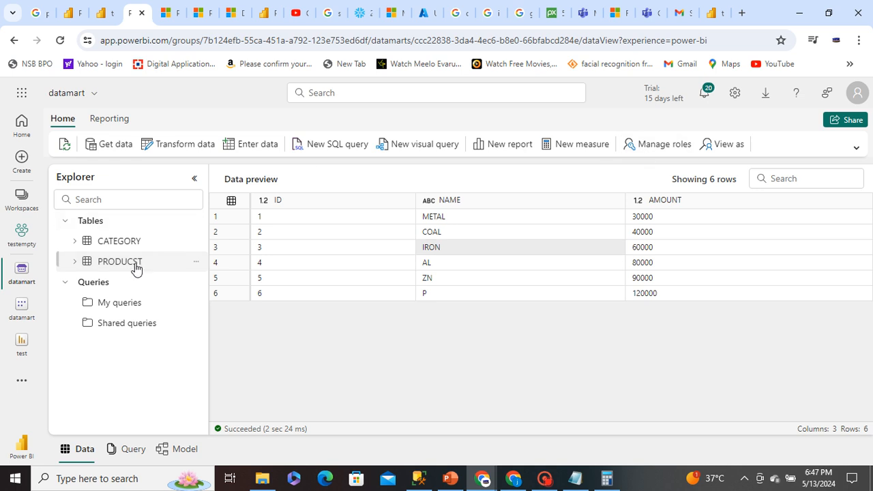
Switch the data preview to CATEGORY and back to PRODUCST, and view the View as role options without applying any
left_click(120, 240)
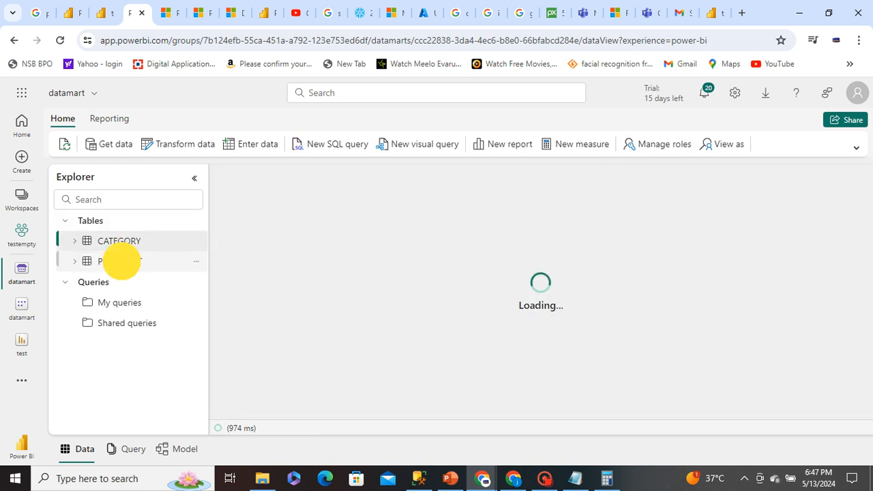
left_click(121, 261)
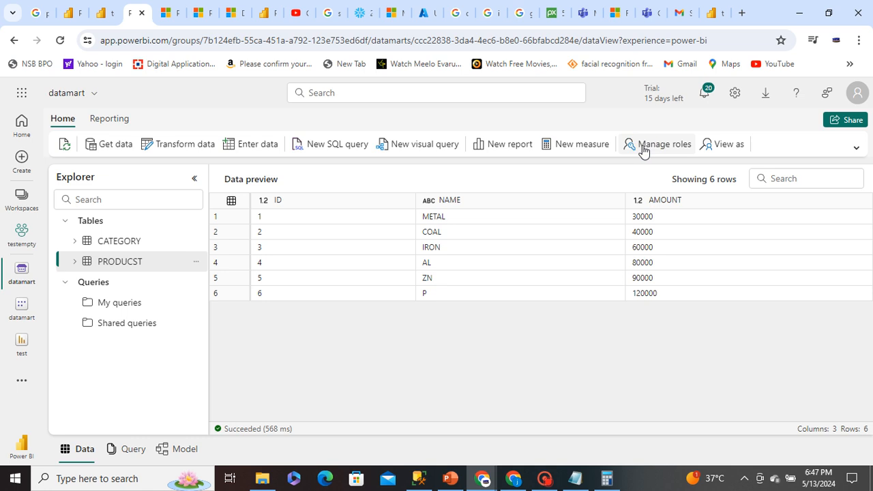
left_click(719, 148)
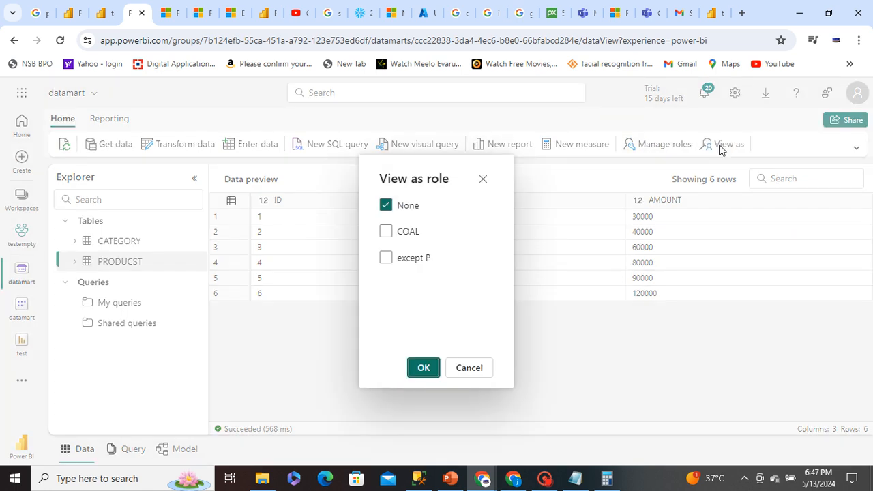
left_click(468, 368)
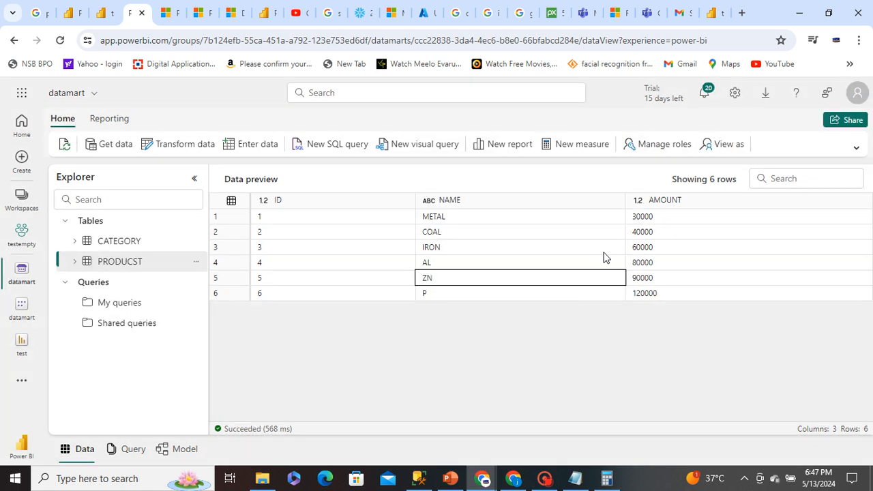
Open the datamart's security role assignments, remove the first listed member from the except P role and save the assignment
left_click(655, 152)
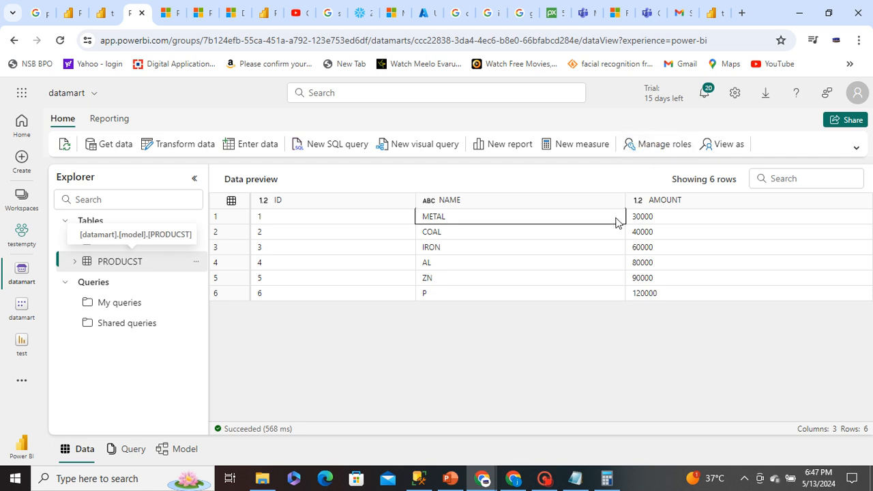
left_click(546, 480)
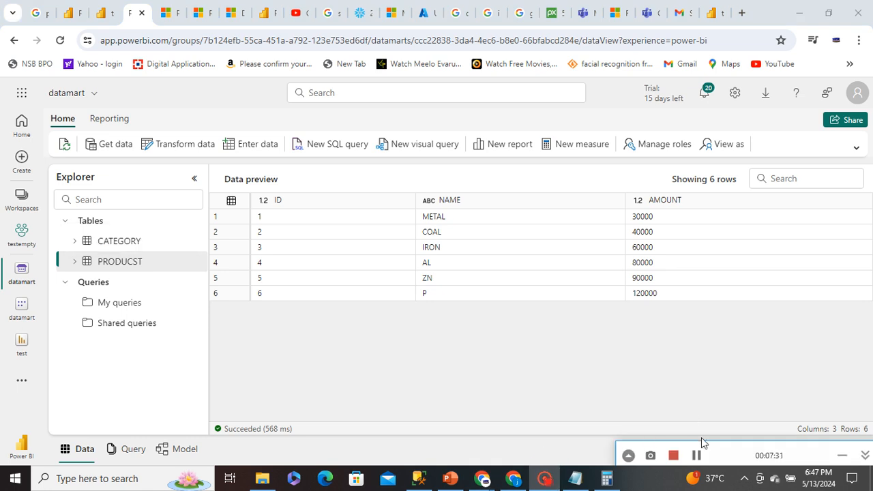
left_click(697, 455)
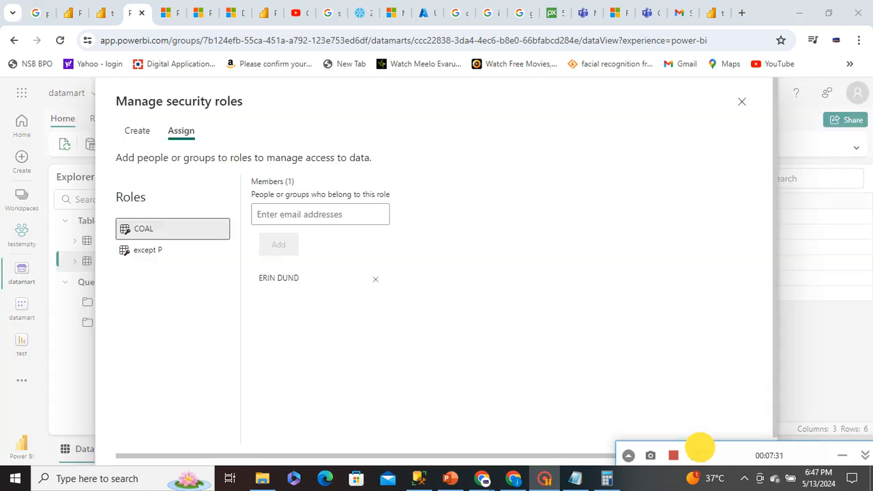
left_click(645, 334)
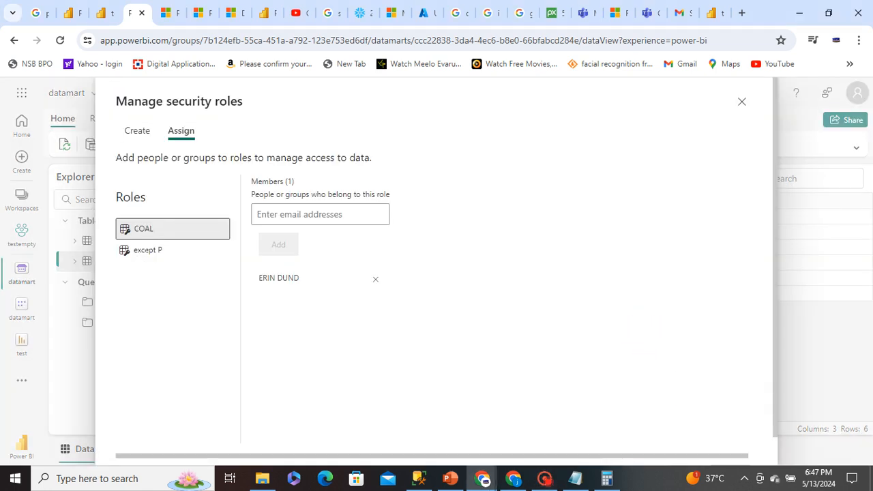
left_click(147, 249)
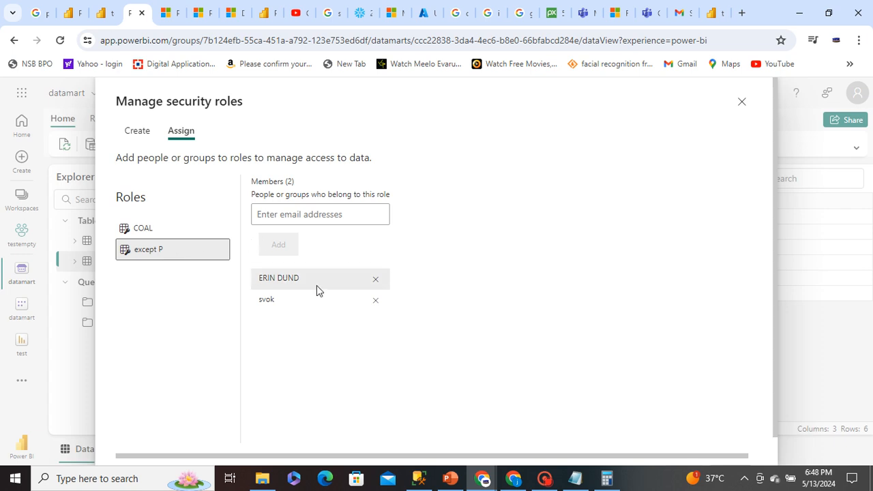
left_click(375, 281)
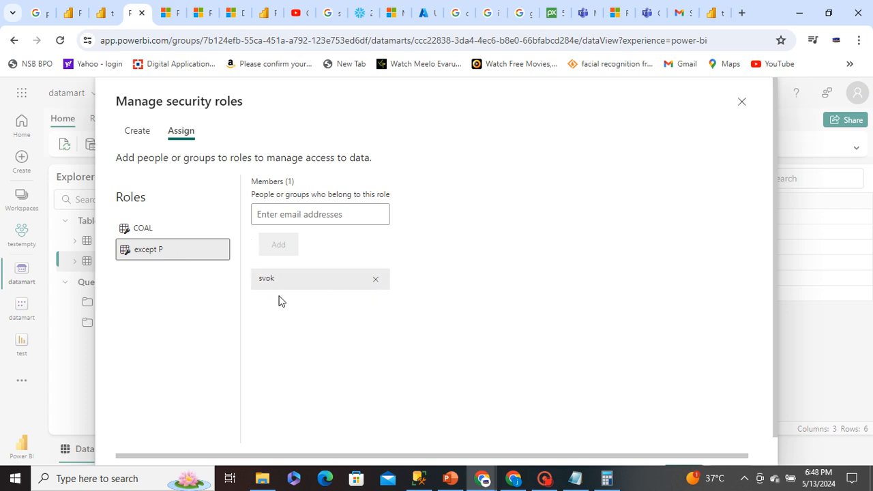
scroll(722, 419, "down", 1)
left_click(688, 449)
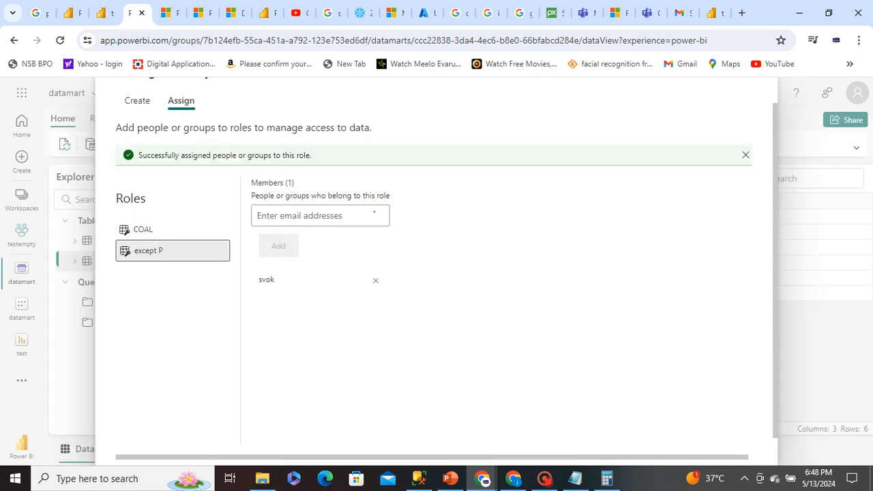
Check which member is assigned to the COAL role and close the security roles dialog
left_click(143, 230)
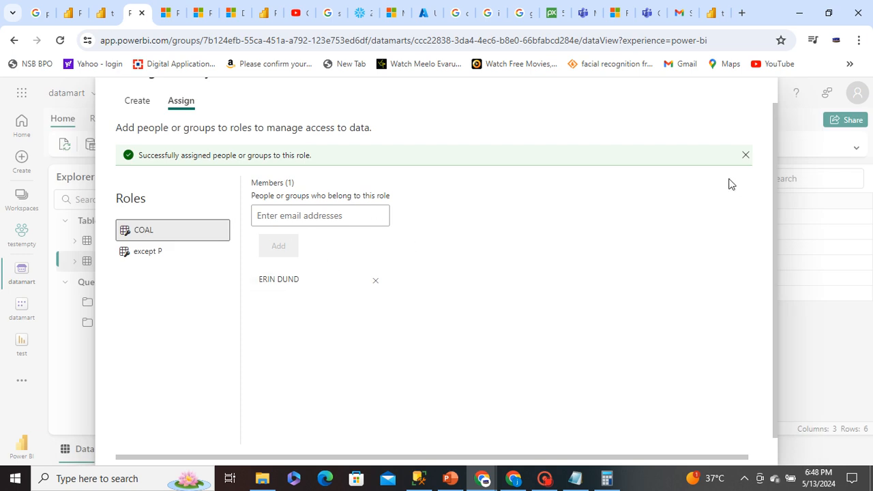
scroll(734, 346, "down", 1)
scroll(732, 345, "up", 1)
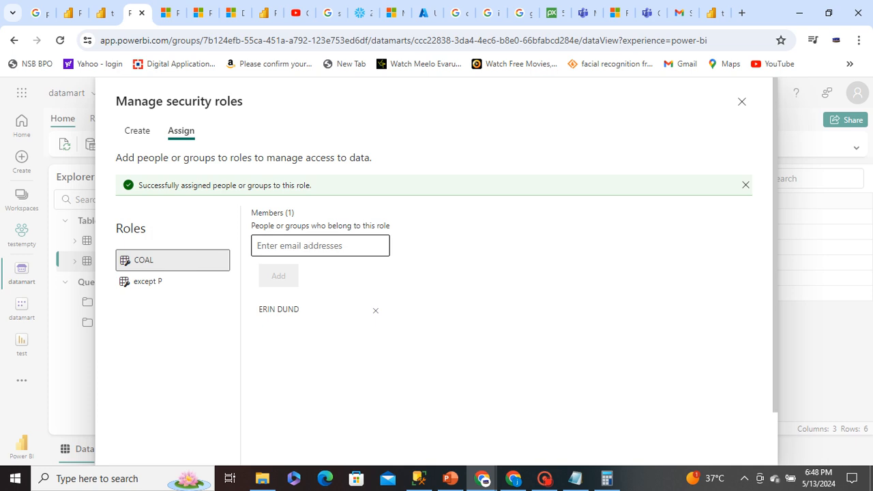
left_click(313, 246)
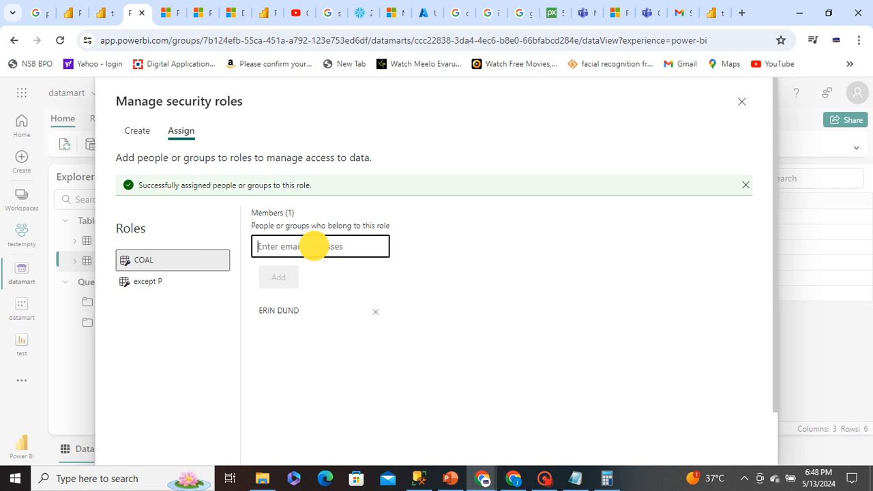
left_click(742, 103)
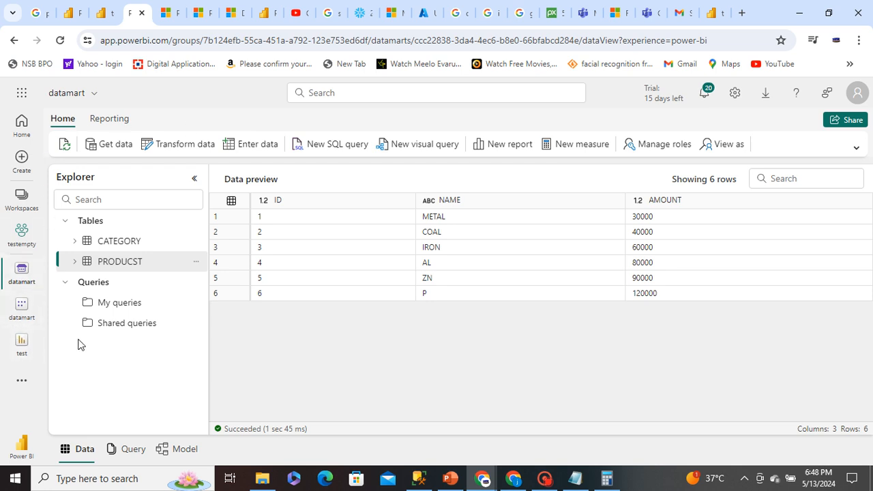
Open the test report, send its sharing link to the COAL role's member and close the sharing dialog
left_click(20, 343)
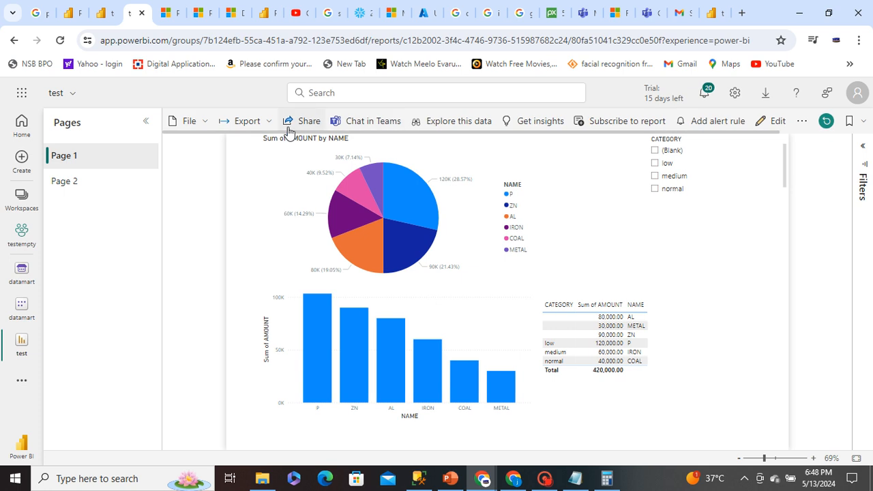
left_click(291, 122)
left_click(360, 256)
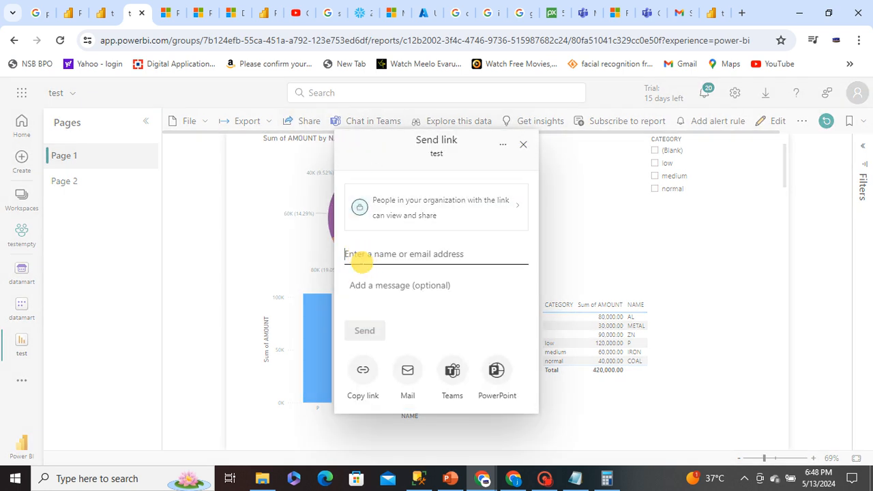
type("E")
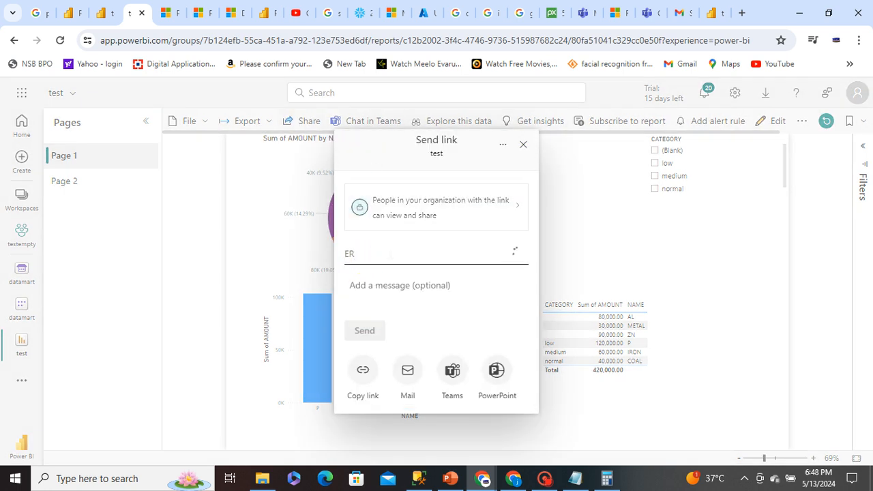
type("R")
left_click(395, 280)
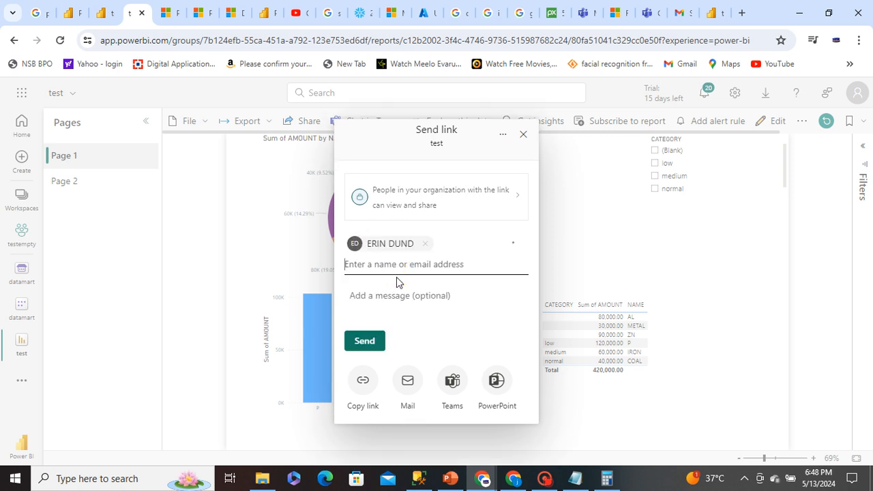
left_click(372, 341)
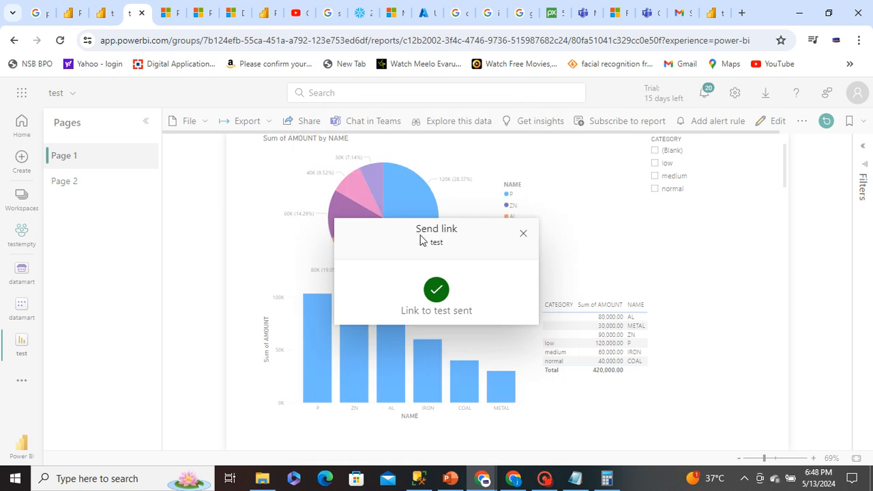
left_click(524, 233)
Reopen the sharing dialog for the test report and start entering a recipient
left_click(306, 122)
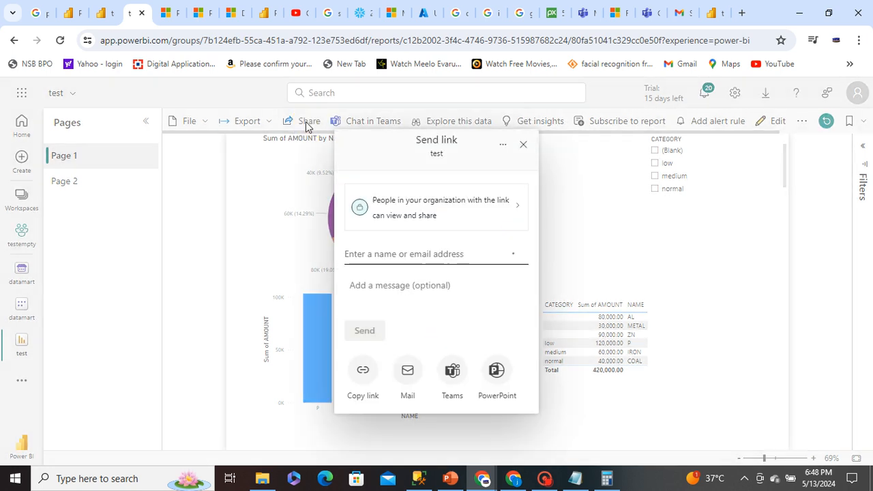
left_click(384, 251)
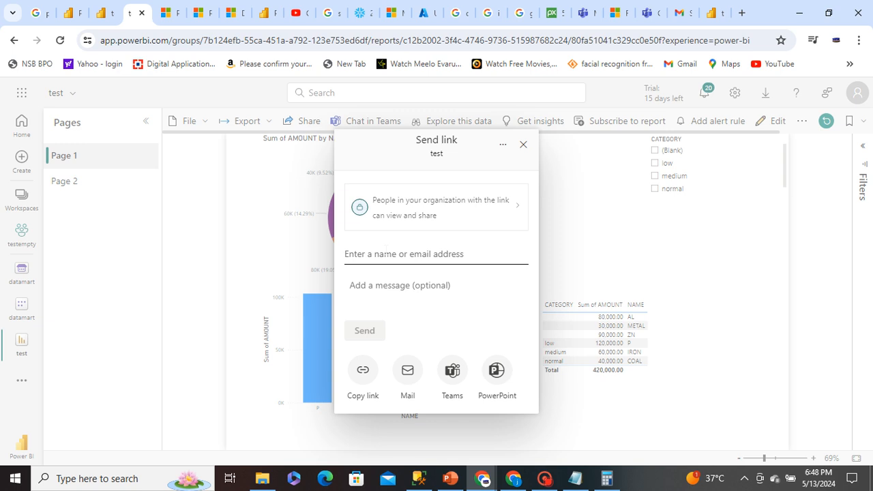
type("V")
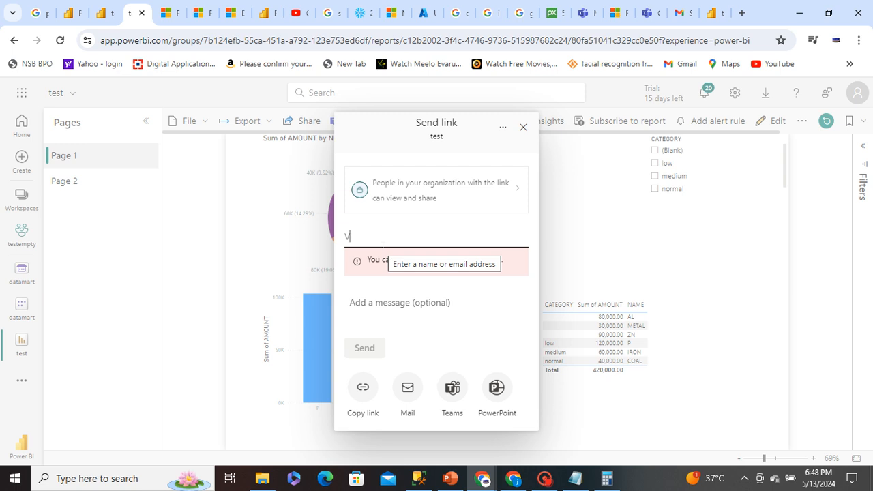
key("BackSpace")
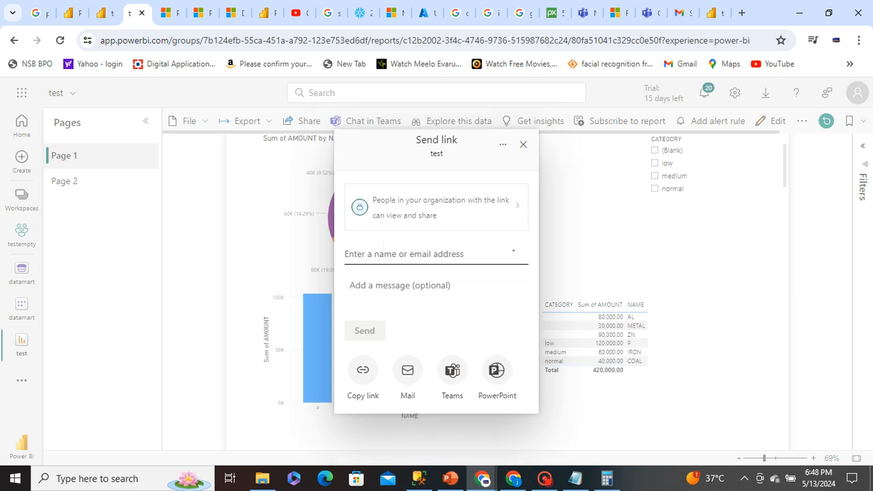
type("VVVVVVVVVV")
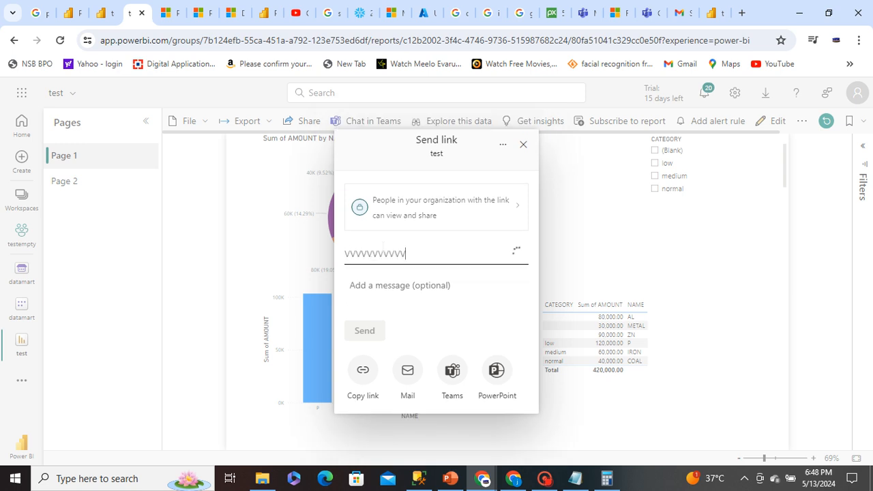
key("BackSpace")
key("BackSpace")
key("BackSpace")
key("BackSpace")
key("BackSpace")
key("BackSpace")
key("BackSpace")
key("BackSpace")
key("BackSpace")
key("BackSpace")
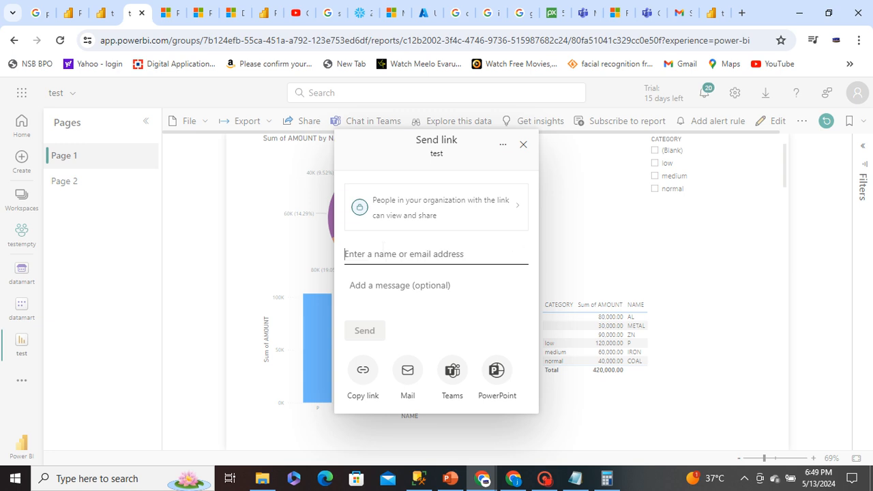
type("V")
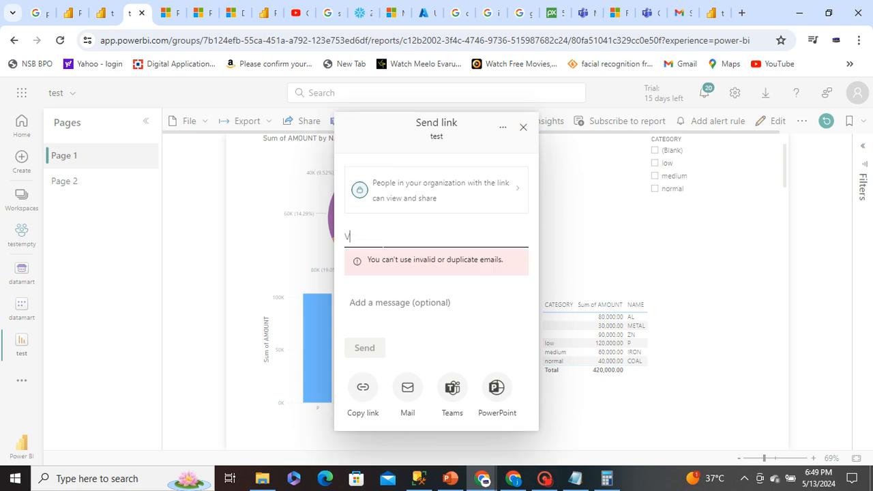
key("BackSpace")
type("S")
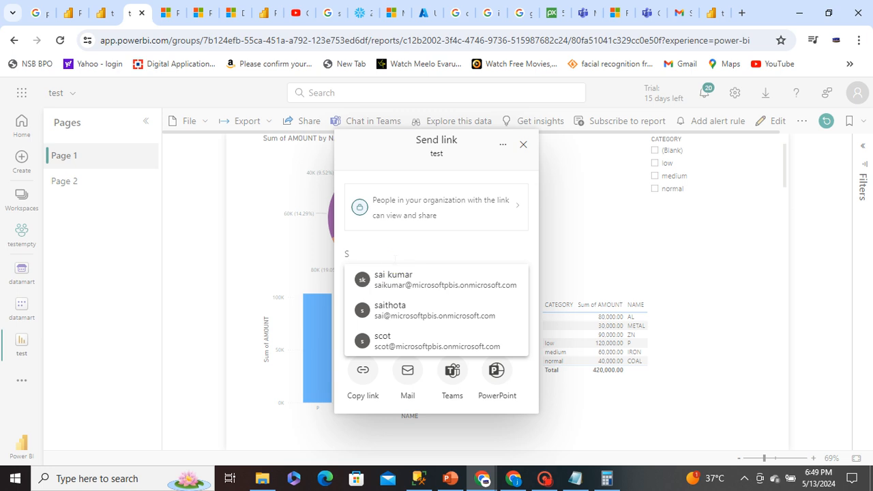
key("BackSpace")
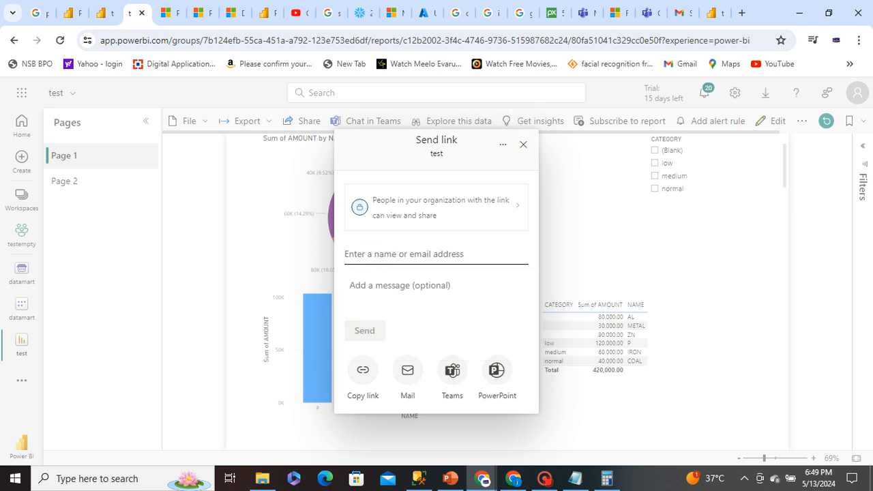
type("SC")
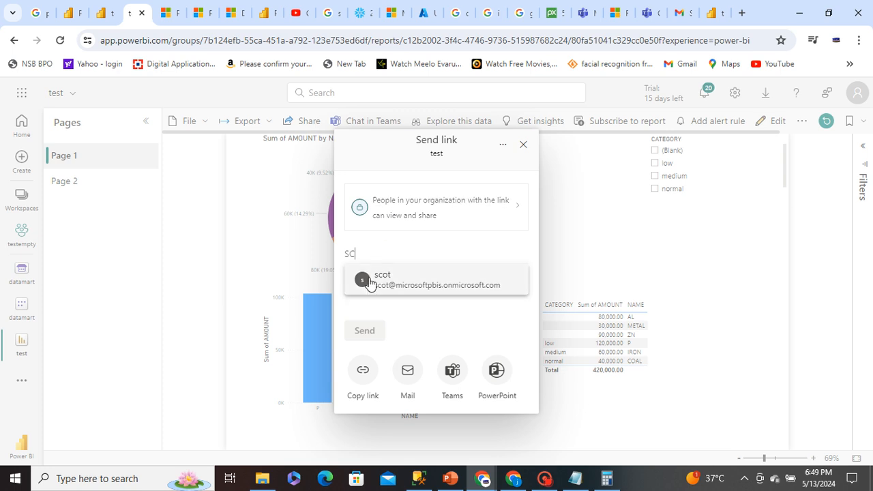
left_click(375, 279)
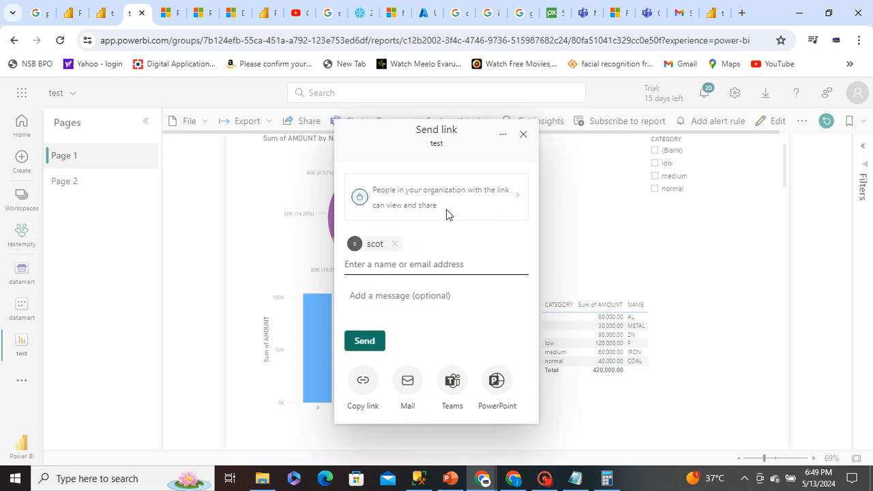
left_click(395, 243)
left_click(364, 254)
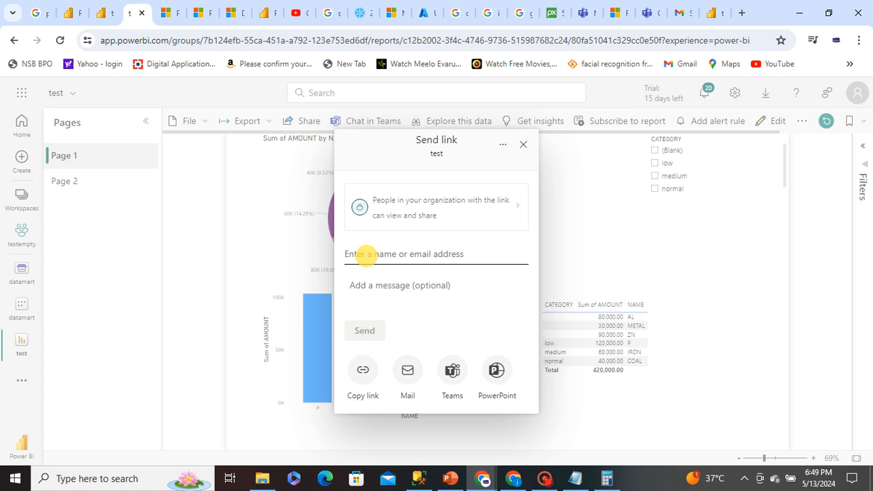
type("V")
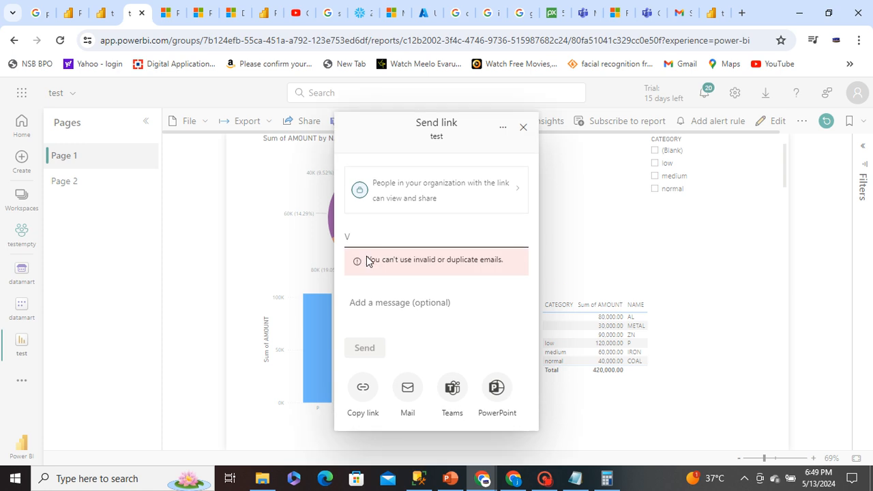
key("BackSpace")
type("S")
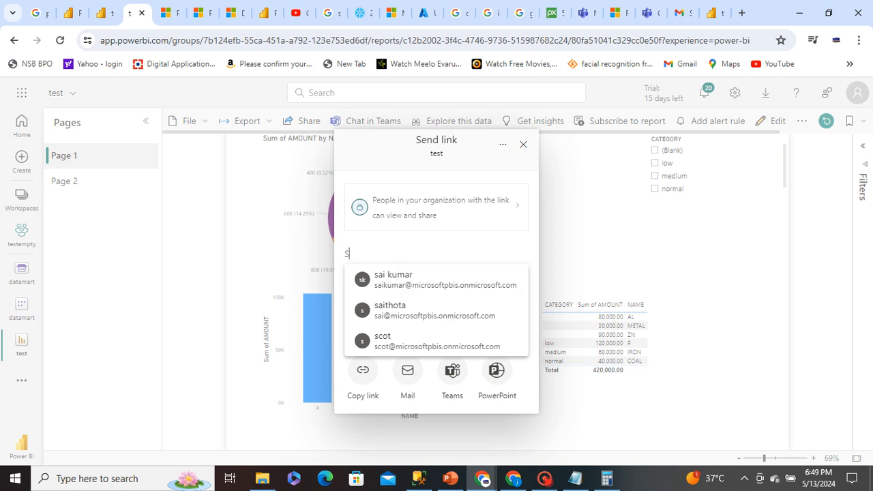
key("BackSpace")
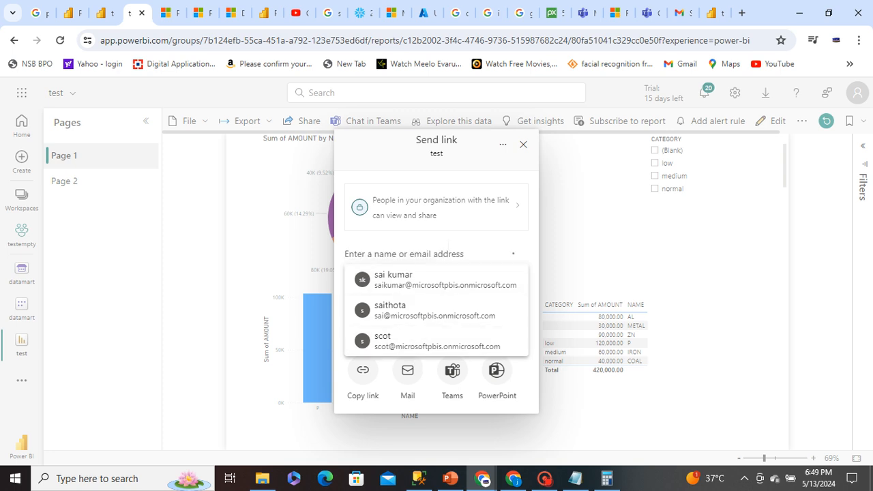
type("V")
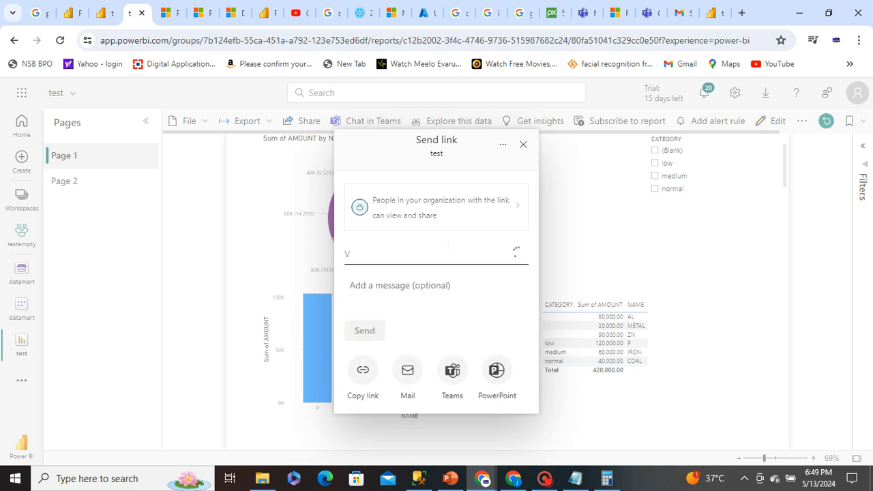
key("BackSpace")
type("V")
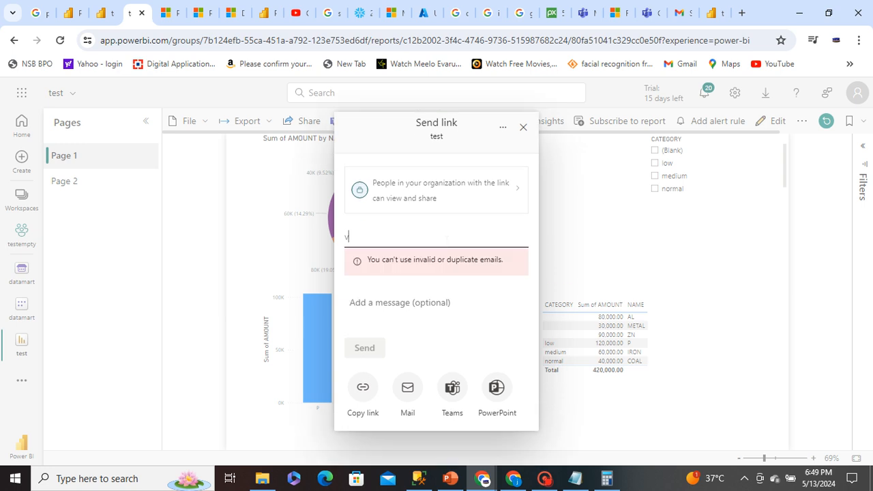
key("BackSpace")
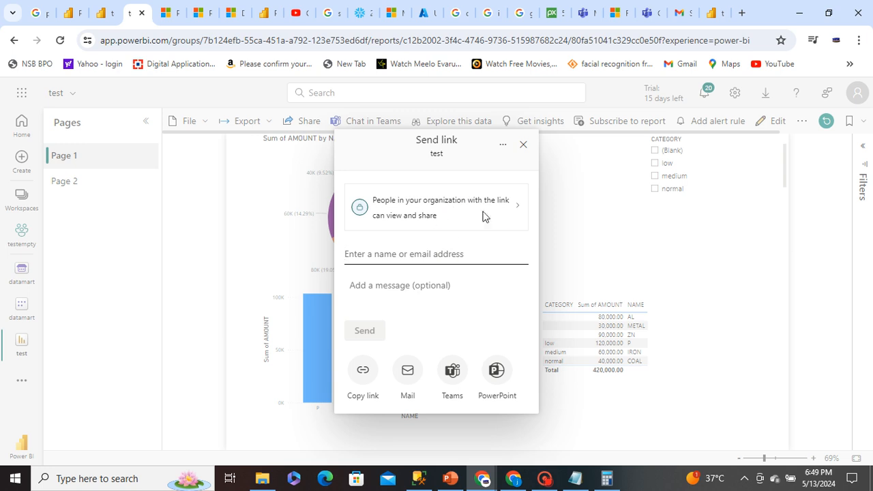
Limit the sharing link to specific people and allow recipients to build content with the report's associated data
left_click(510, 212)
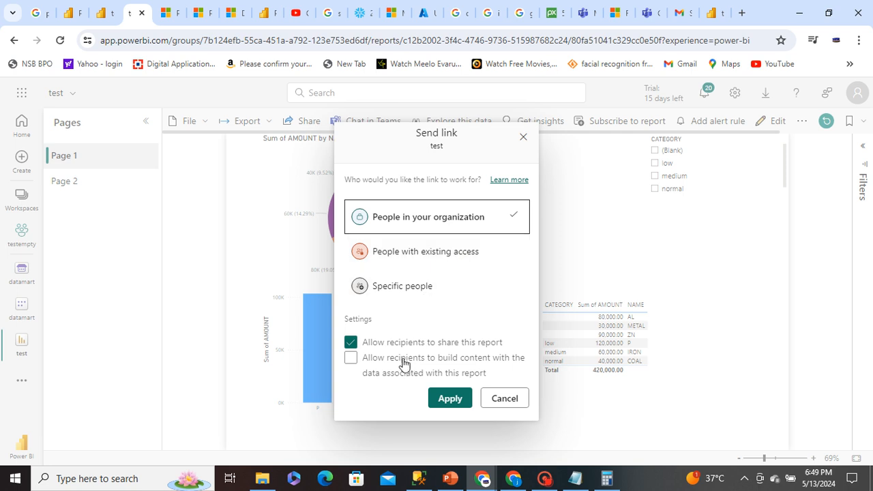
left_click(378, 361)
left_click(407, 292)
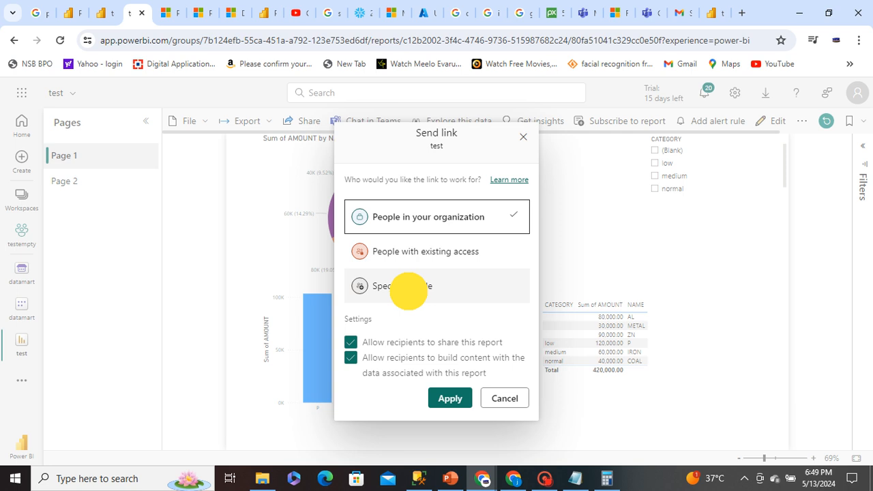
left_click(408, 291)
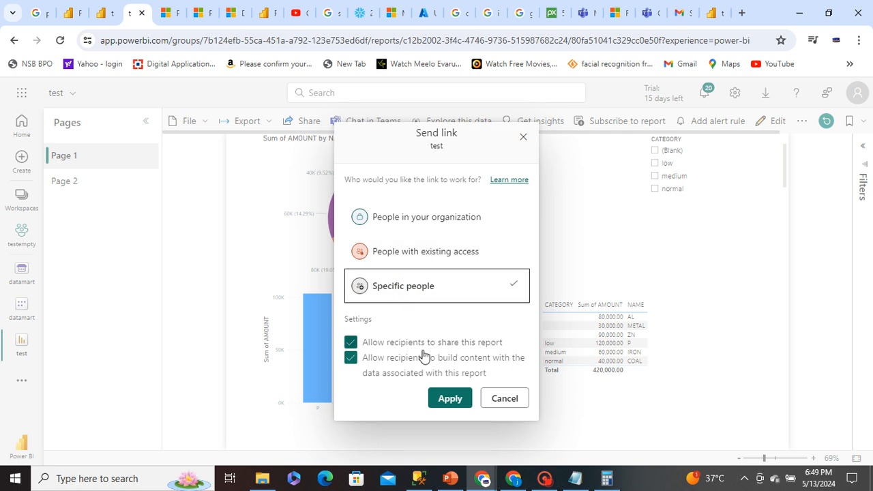
left_click(449, 396)
Find the external guest account as recipient, send it the test report link and close the sharing dialog
left_click(393, 252)
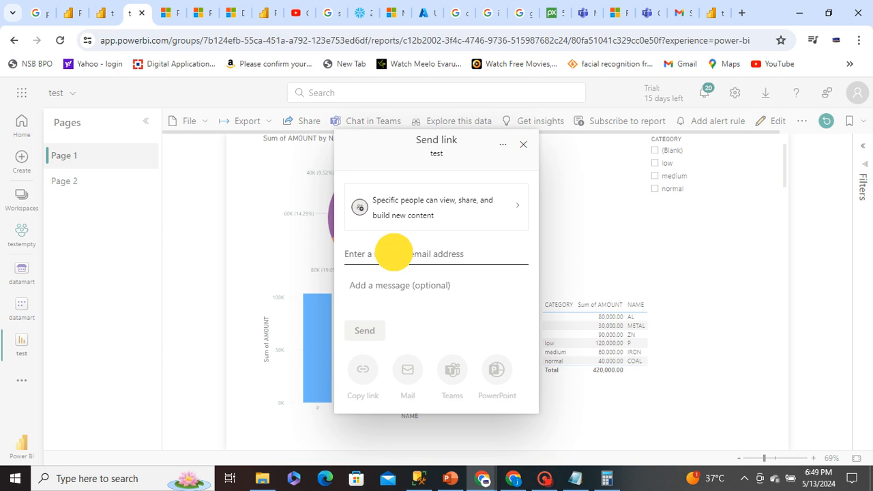
type("v")
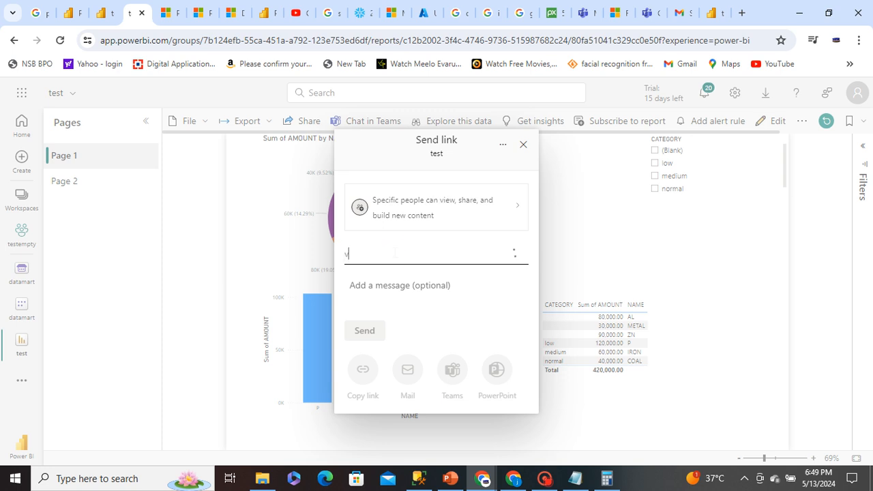
left_click(395, 282)
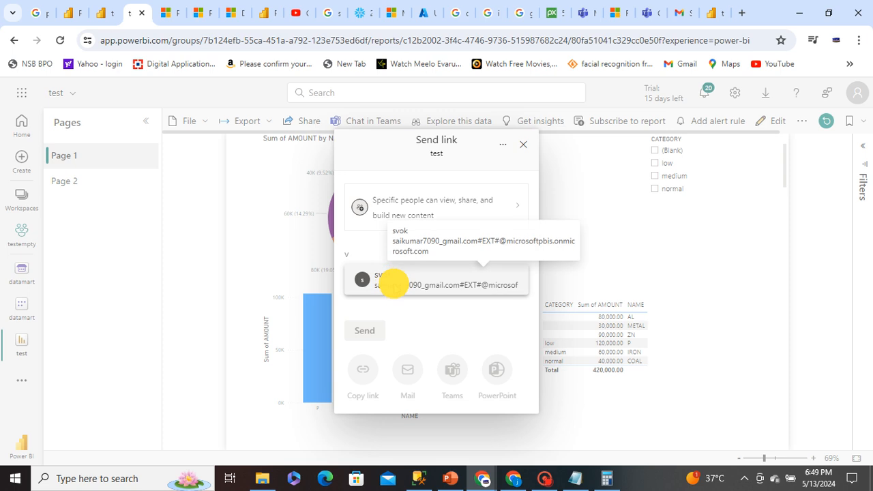
left_click(362, 339)
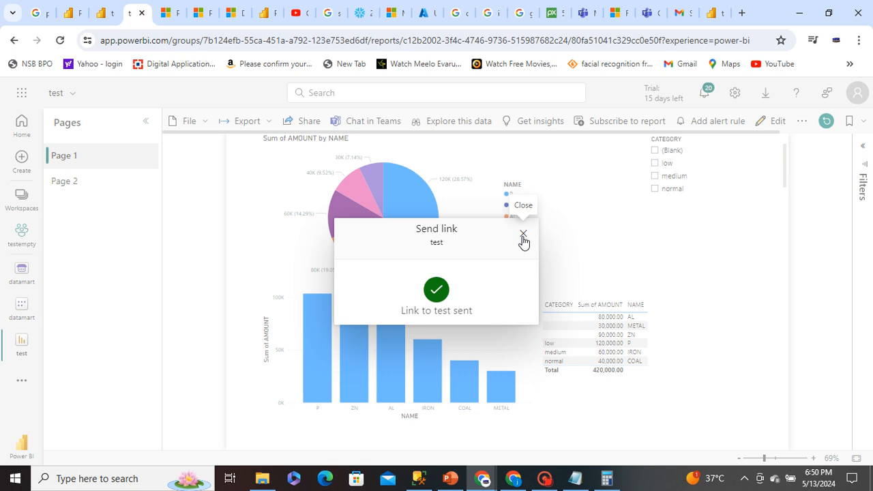
left_click(523, 235)
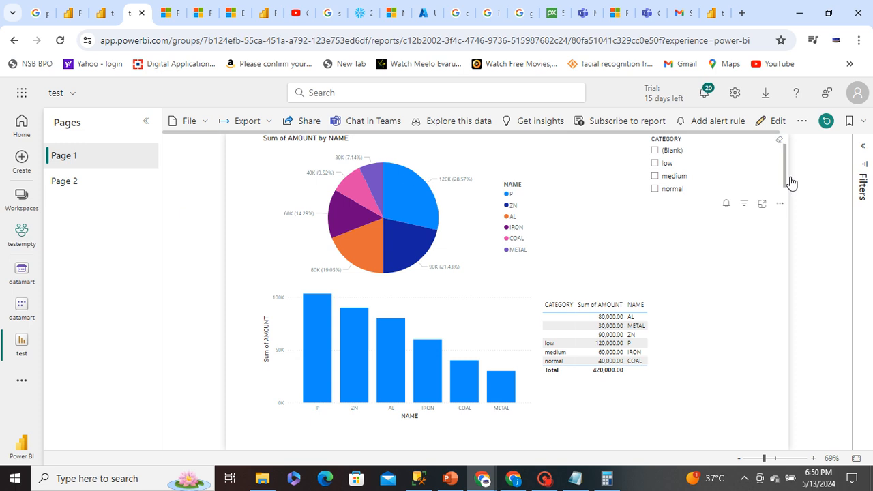
Switch to the member's incognito window, refresh the items shared with them, open the test report and examine which NAME values it shows
left_click(791, 154)
mouse_move(481, 471)
left_click(511, 431)
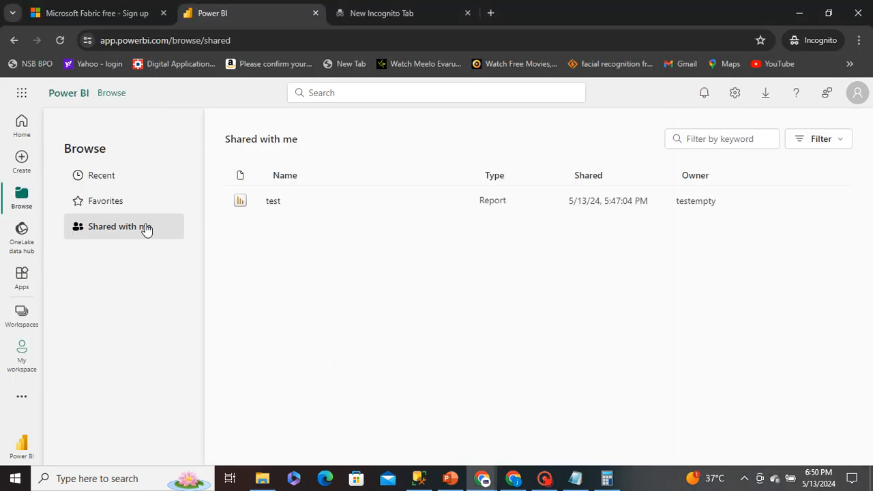
left_click(60, 41)
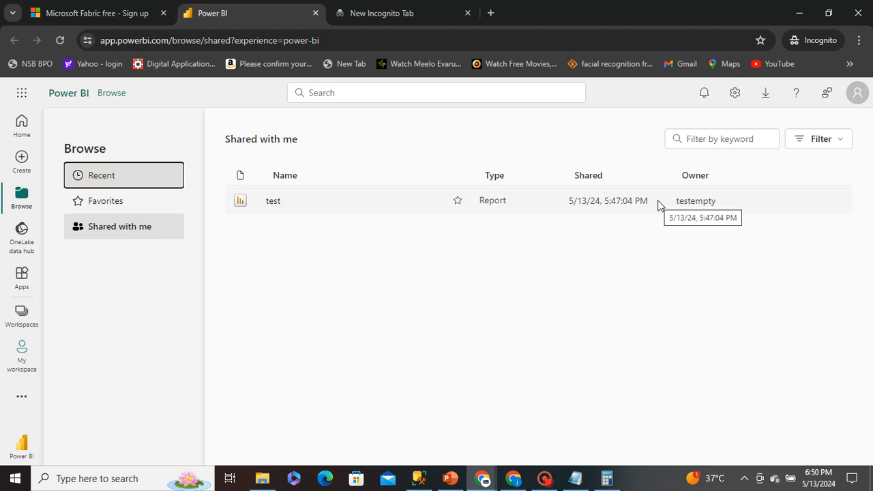
left_click(109, 233)
left_click(274, 202)
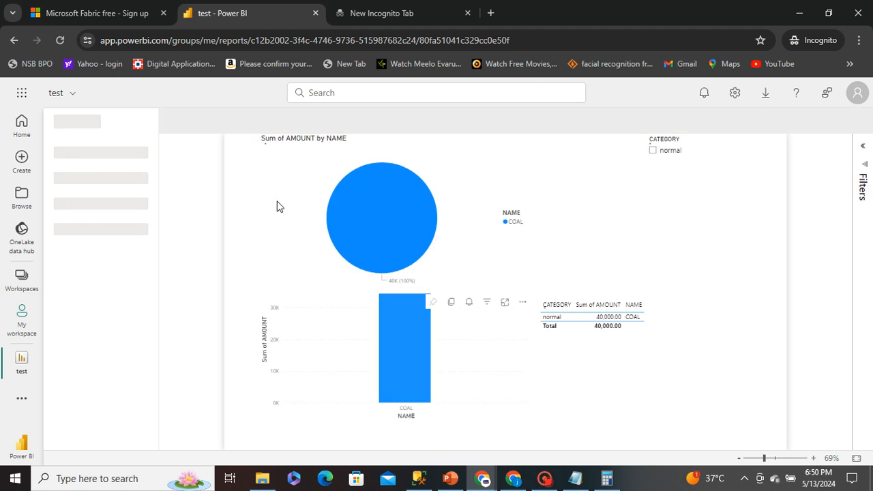
left_click_drag(547, 222, 492, 222)
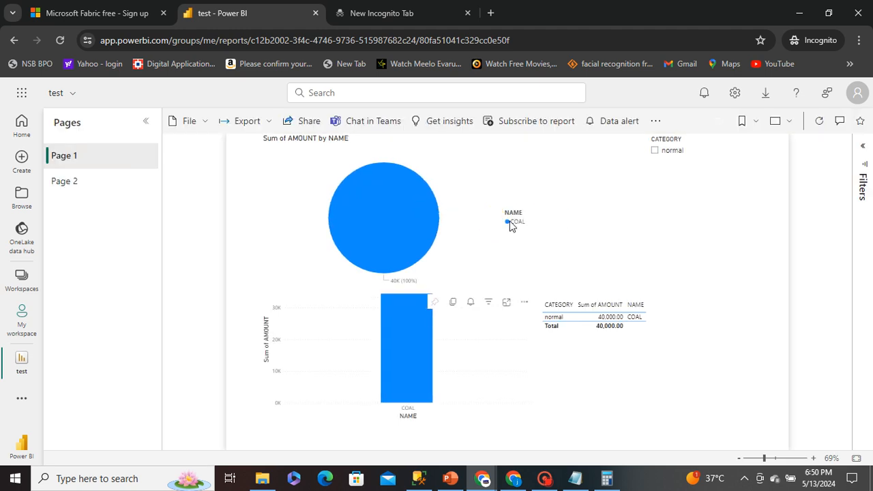
left_click(510, 222)
Switch back to the report owner's browser window and open the datamart's data view
mouse_move(483, 477)
left_click(435, 429)
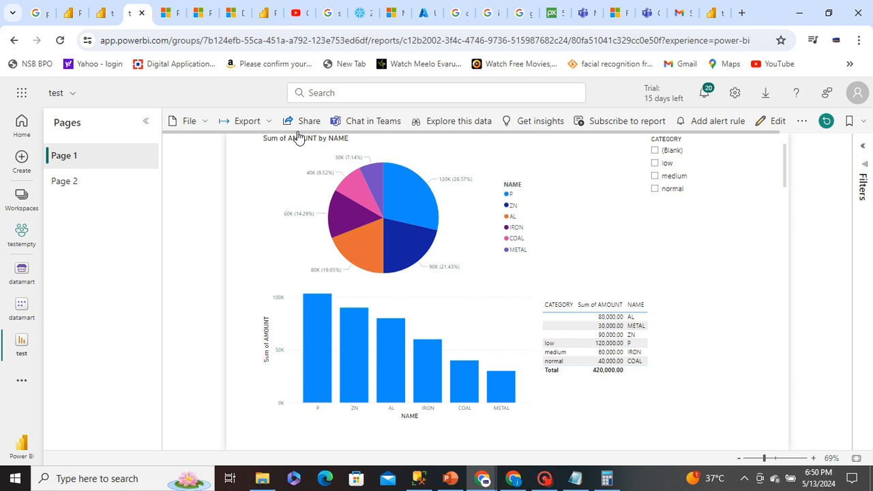
left_click(24, 314)
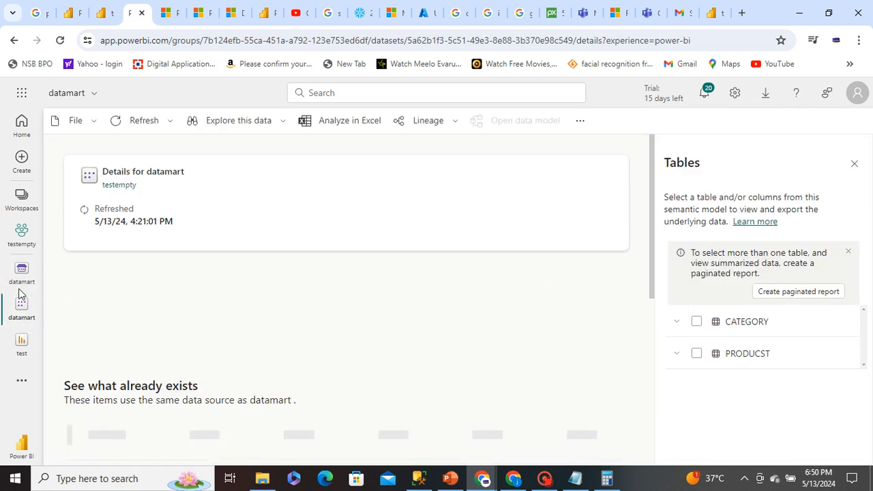
left_click(20, 271)
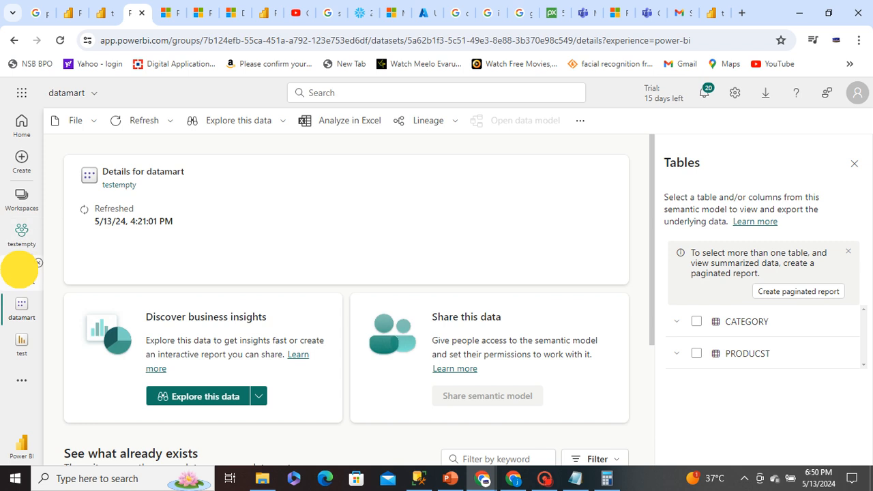
left_click(19, 270)
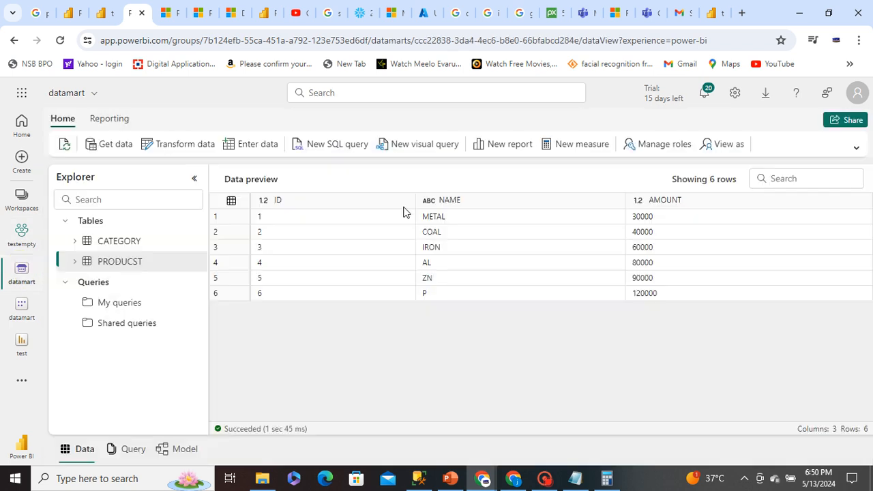
left_click(643, 149)
Reload the datamart page, preview the PRODUCST table again and open the security role management
left_click(652, 148)
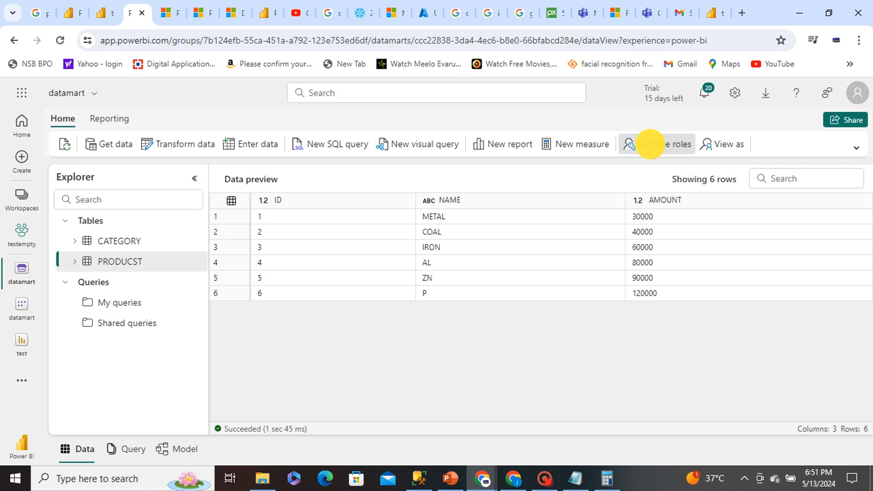
left_click(663, 144)
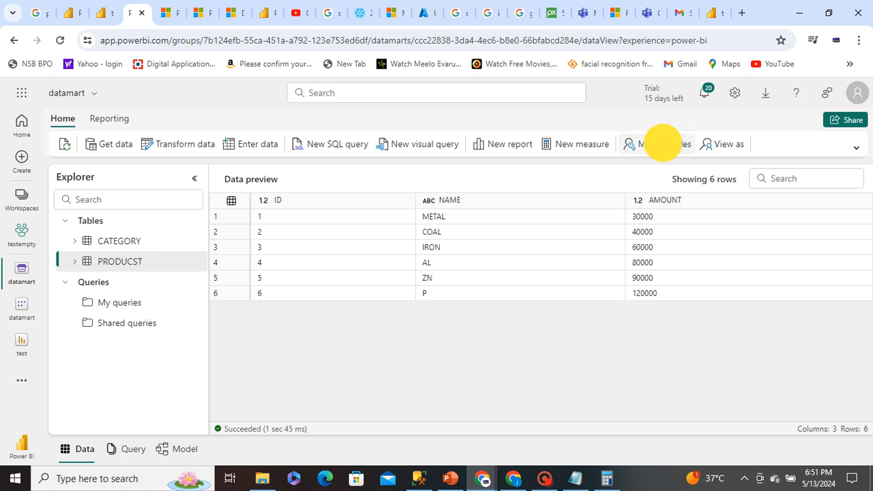
left_click(52, 40)
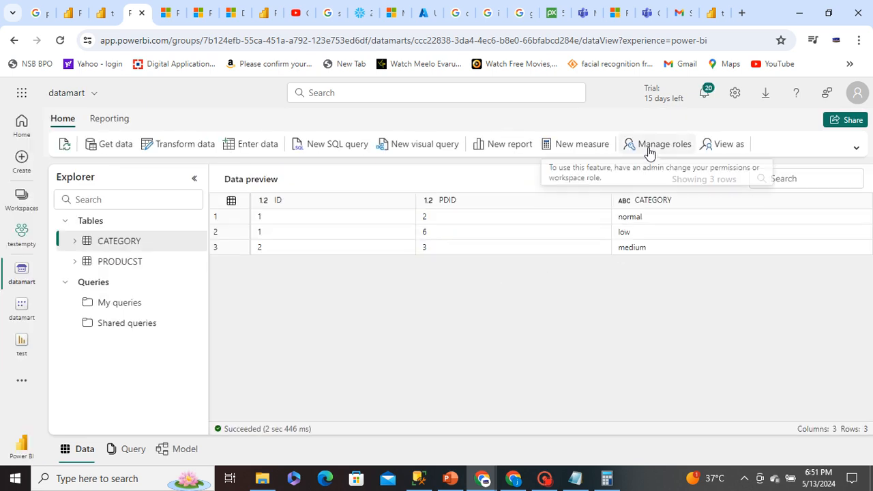
left_click(138, 269)
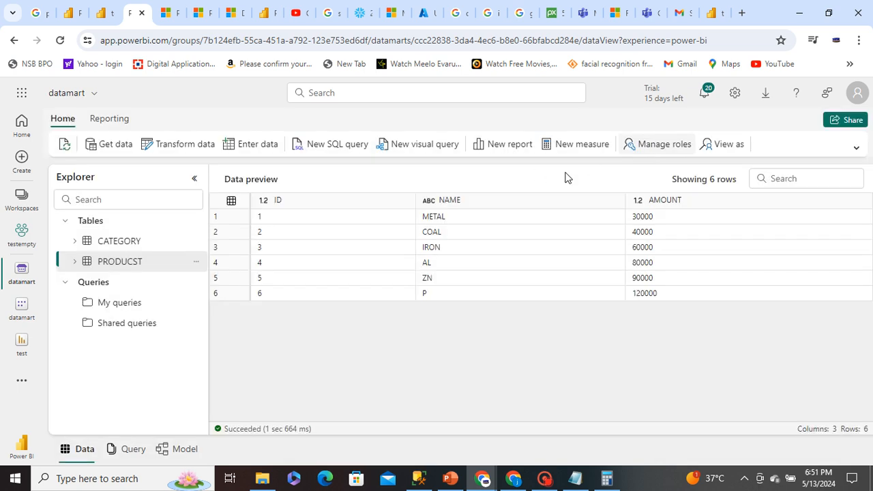
left_click(637, 144)
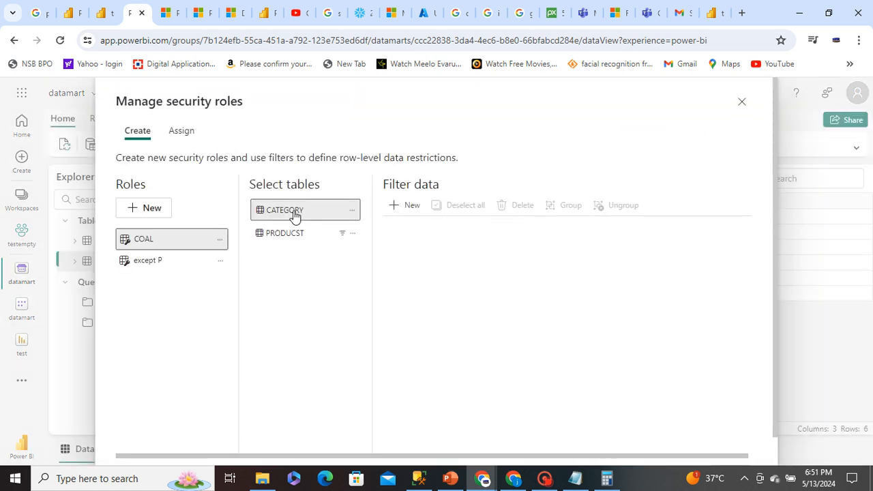
Display the COAL role's filter on the PRODUCST table and rename the role as METAL
left_click(286, 233)
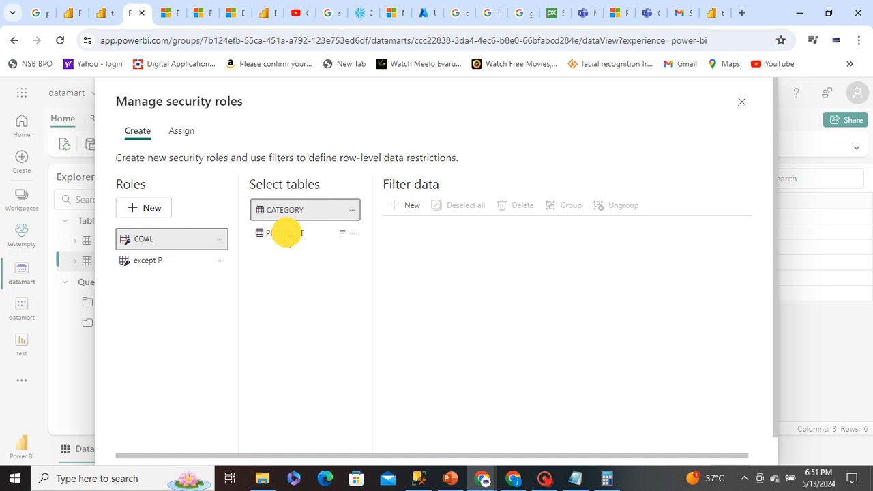
double_click(146, 238)
left_click(167, 238)
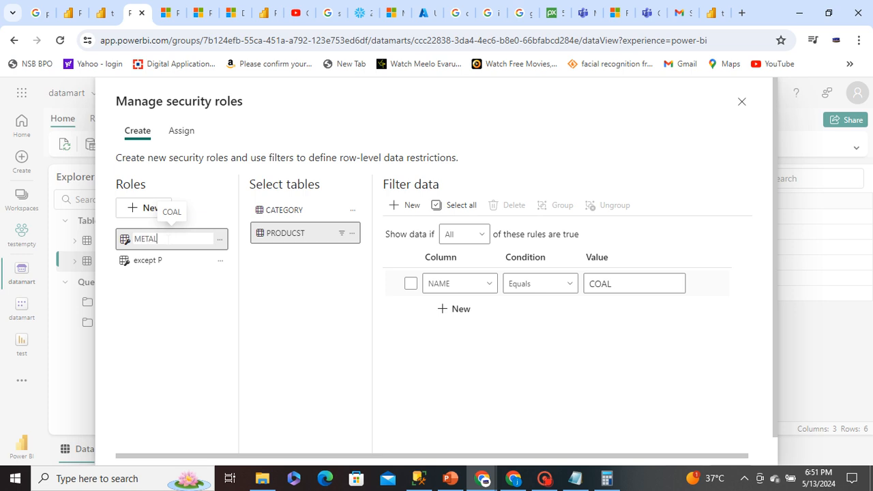
type("METAL")
left_click(292, 274)
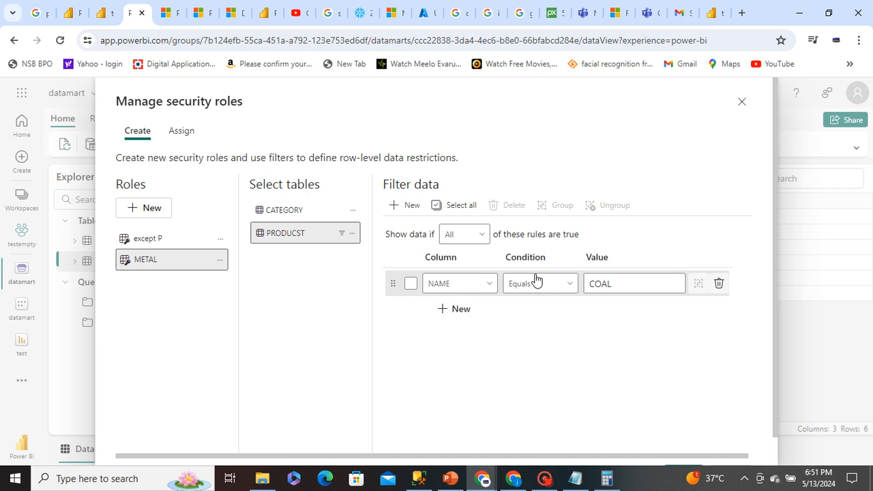
Set the METAL role's NAME Equals rule to METAL, save it and check the role's assigned members
double_click(609, 284)
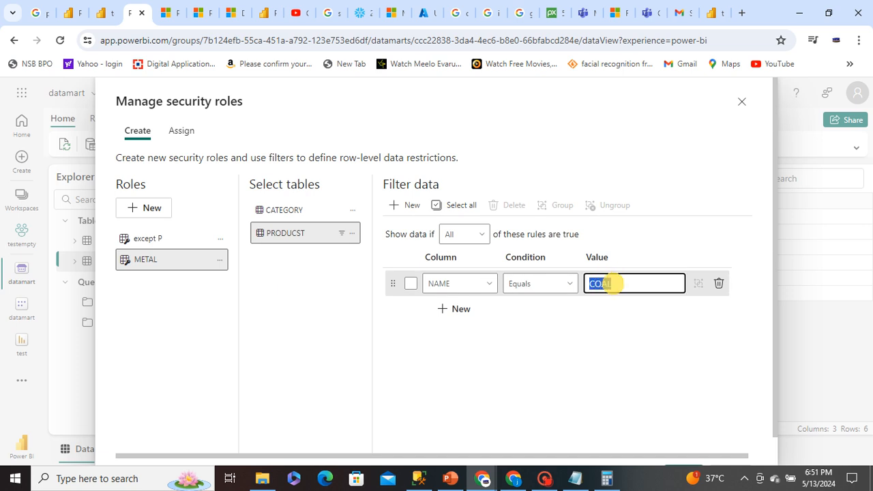
key("BackSpace")
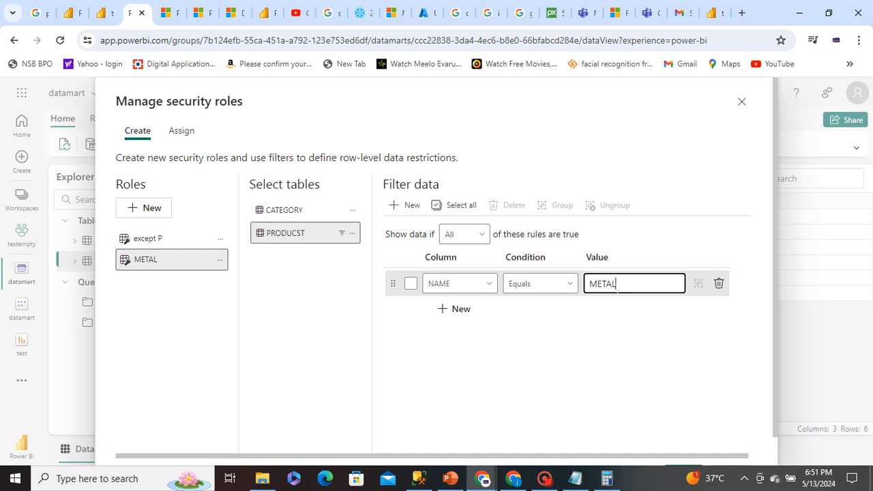
left_click(604, 368)
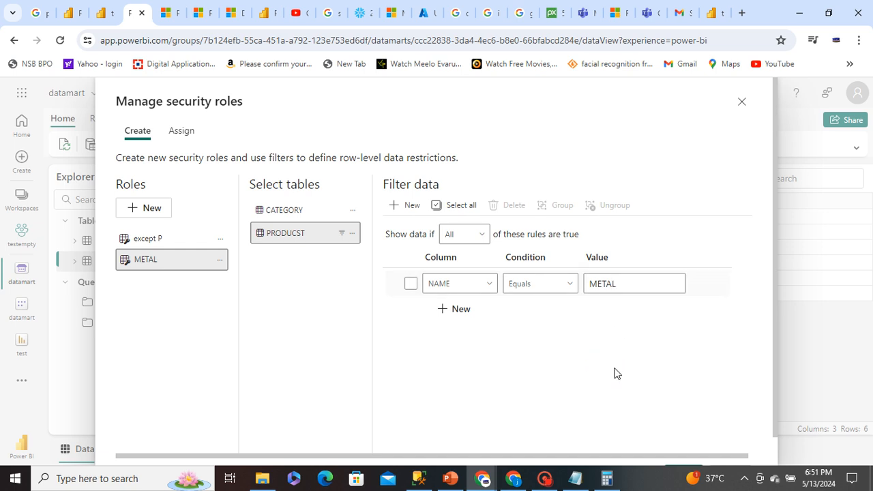
scroll(614, 373, "down", 1)
left_click(683, 445)
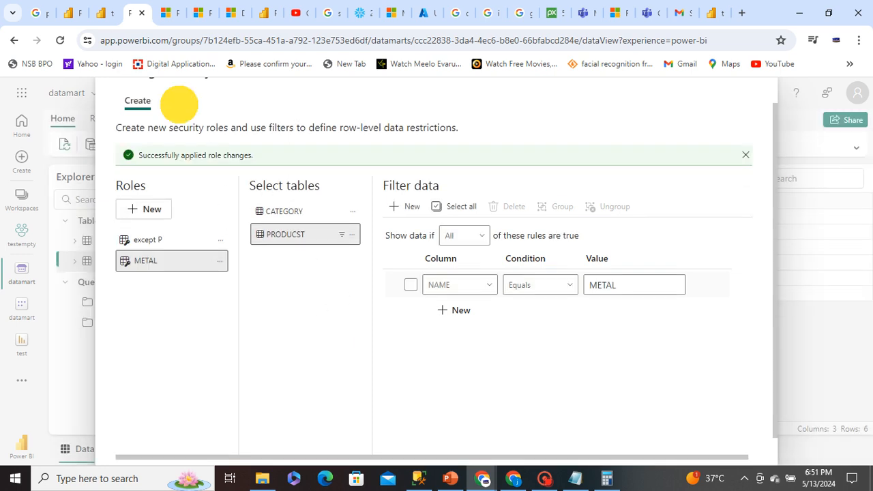
left_click(180, 102)
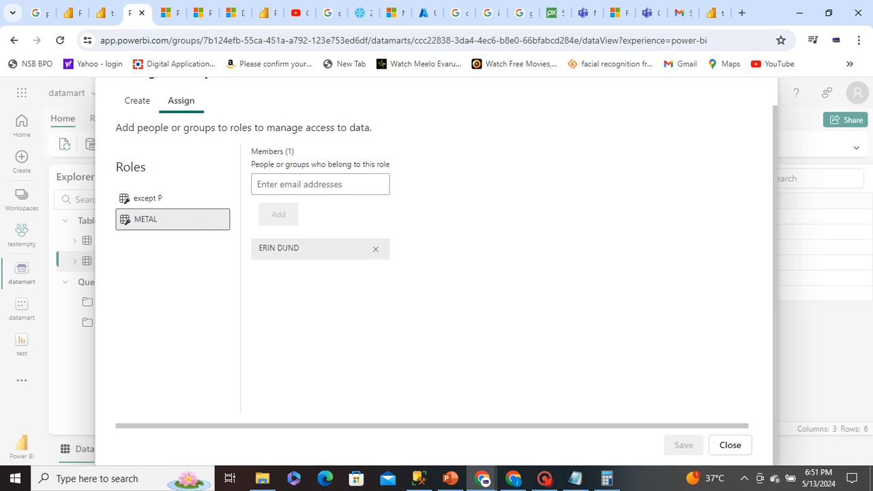
left_click(728, 444)
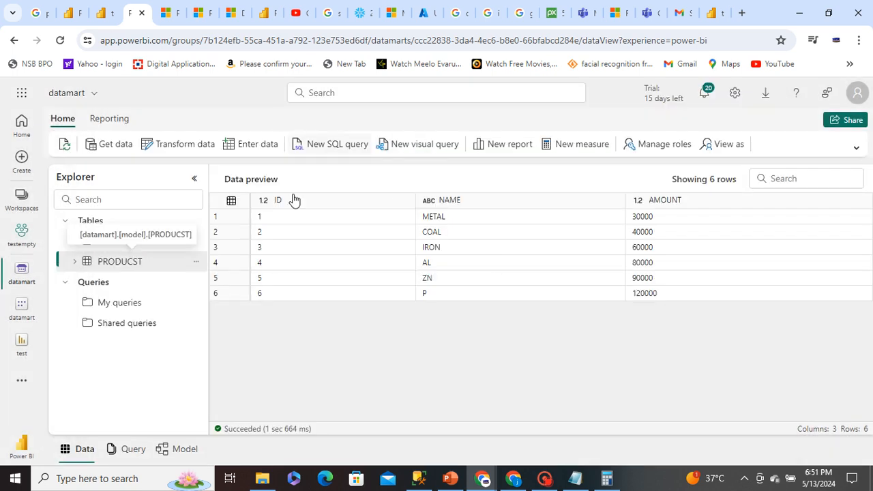
Switch to the member's incognito window, reload the test report and examine which NAME values it shows
left_click(478, 475)
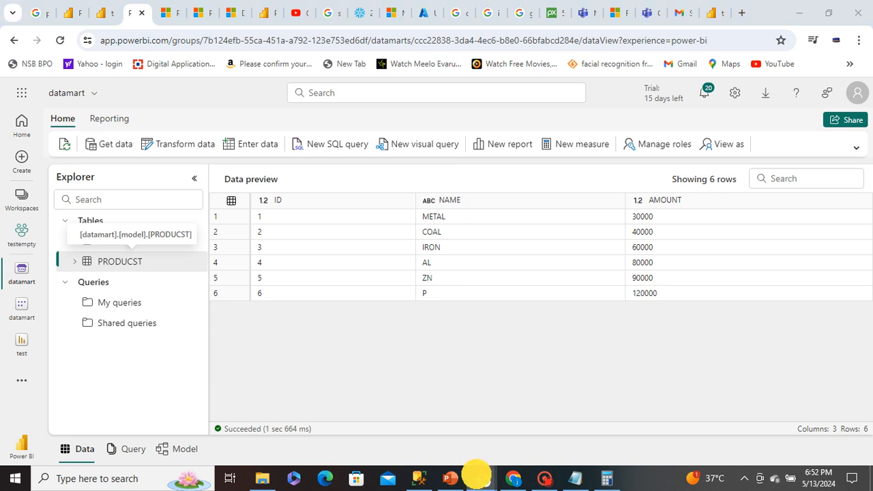
left_click(518, 431)
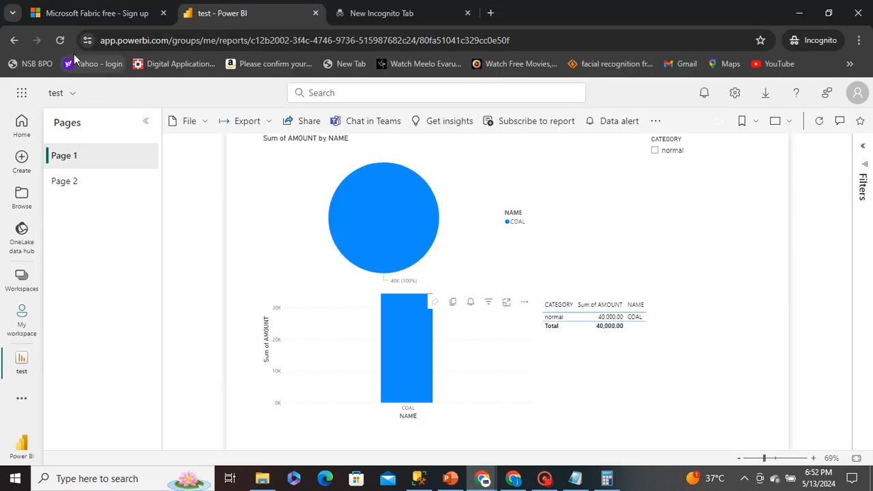
left_click(60, 41)
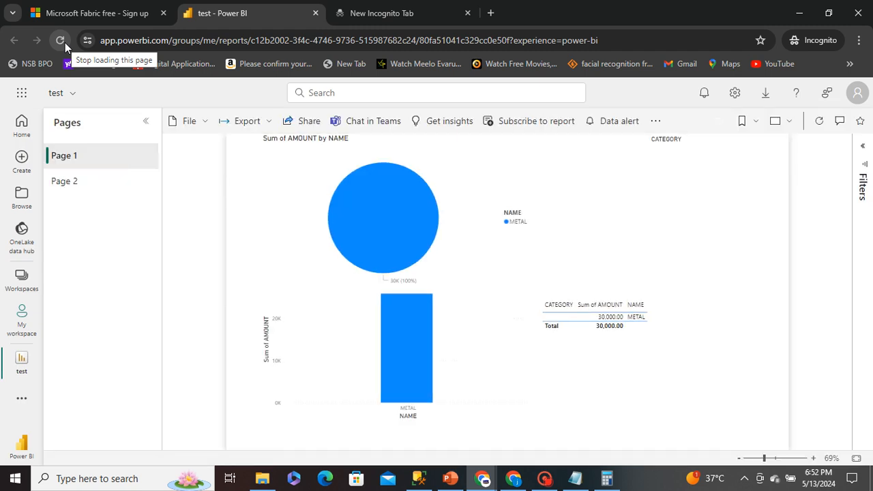
left_click(495, 221)
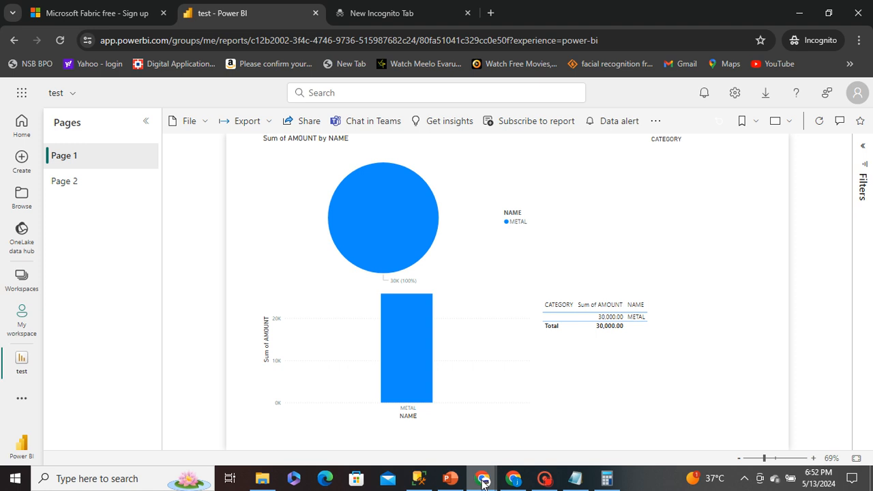
Switch back to the report owner's browser window and reopen the datamart's security role management
mouse_move(483, 477)
left_click(443, 444)
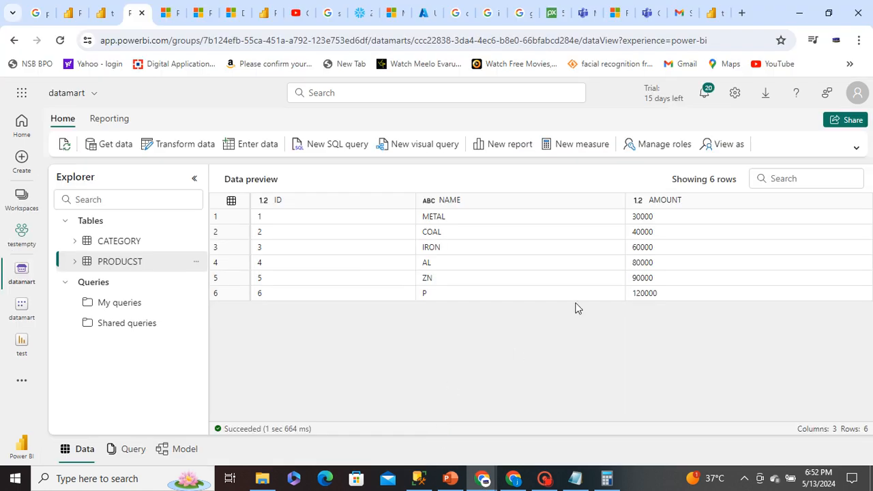
left_click(656, 145)
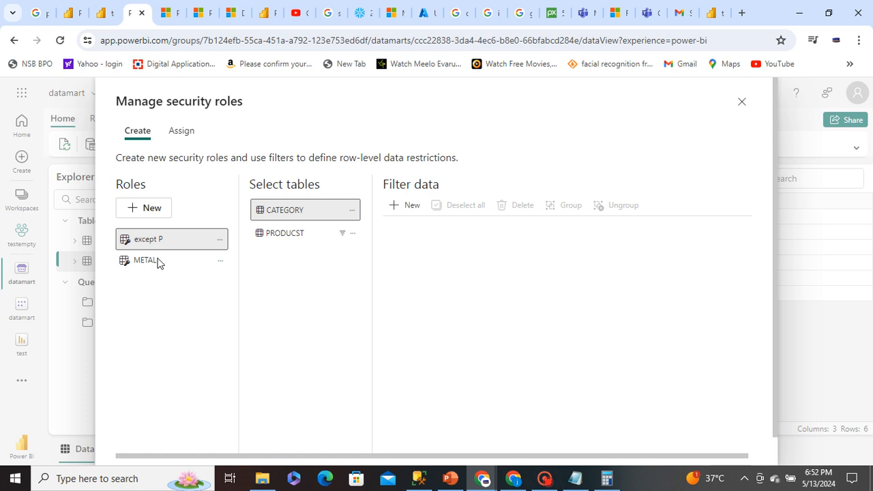
Try to rename the METAL role as EXCEPT P
left_click(156, 260)
double_click(157, 260)
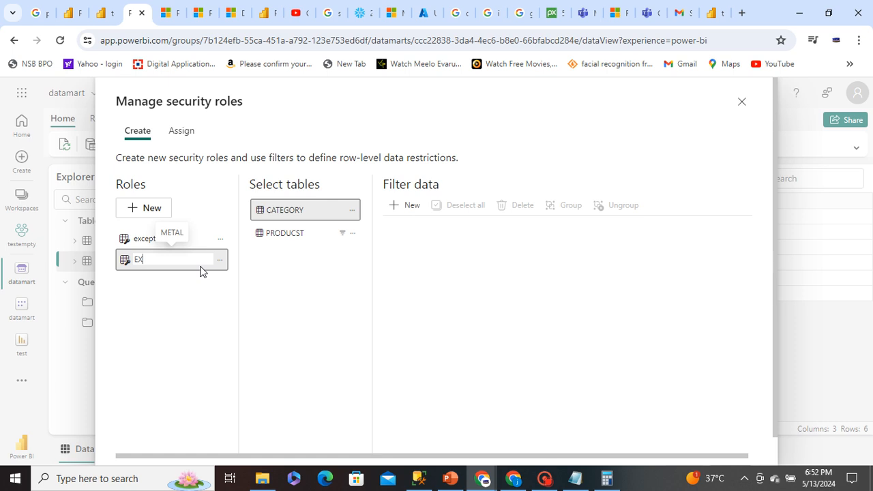
type("EXCEPT P")
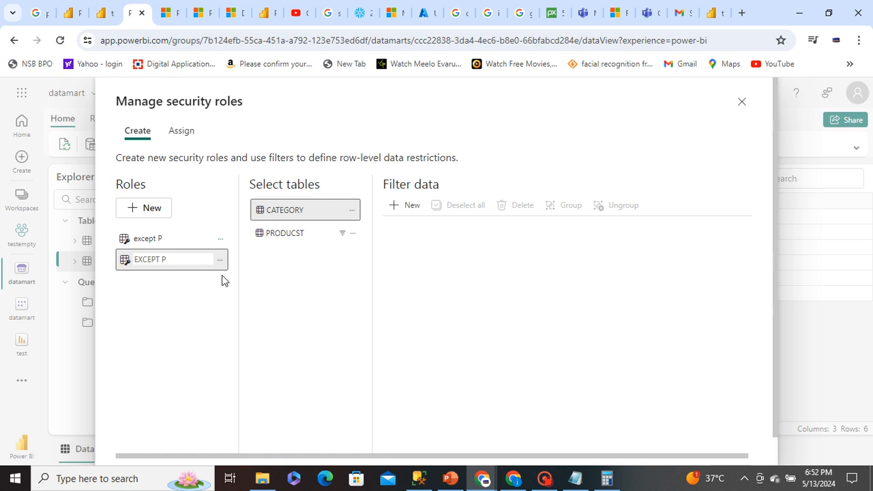
left_click(278, 273)
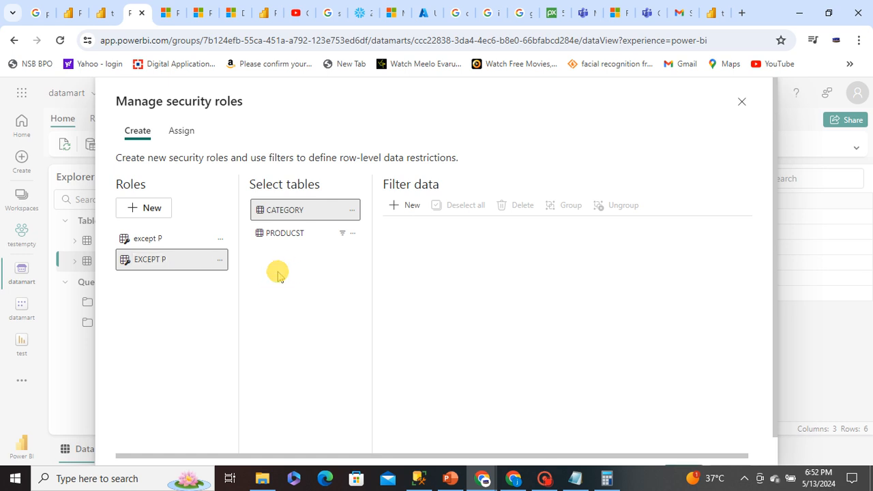
Try to save the renamed role with a PRODUCST filter of NAME Does Not Equal P
left_click(285, 237)
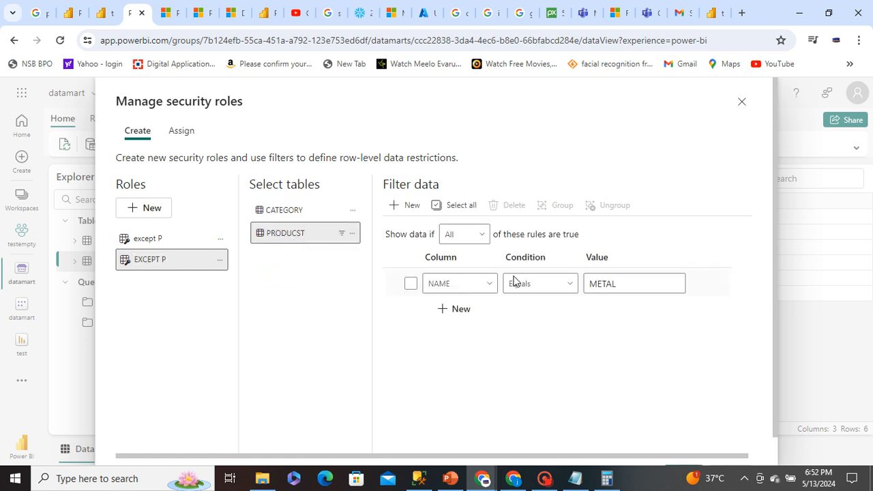
double_click(608, 283)
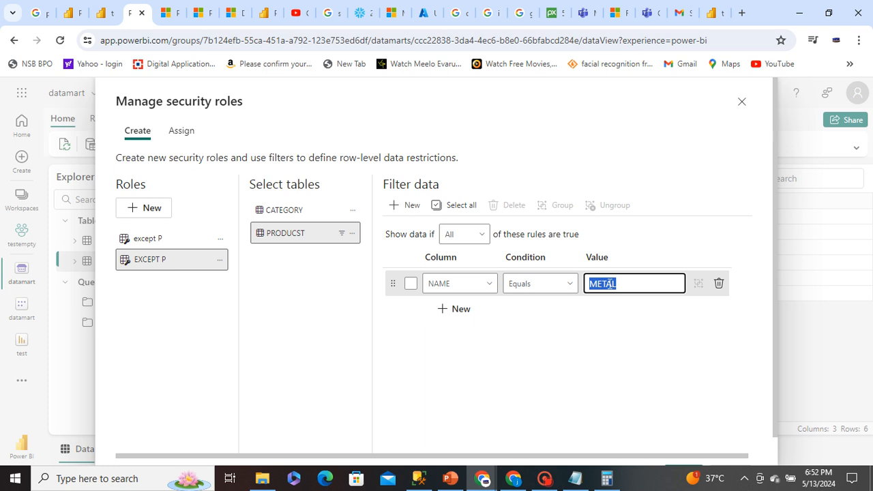
key("BackSpace")
left_click(532, 286)
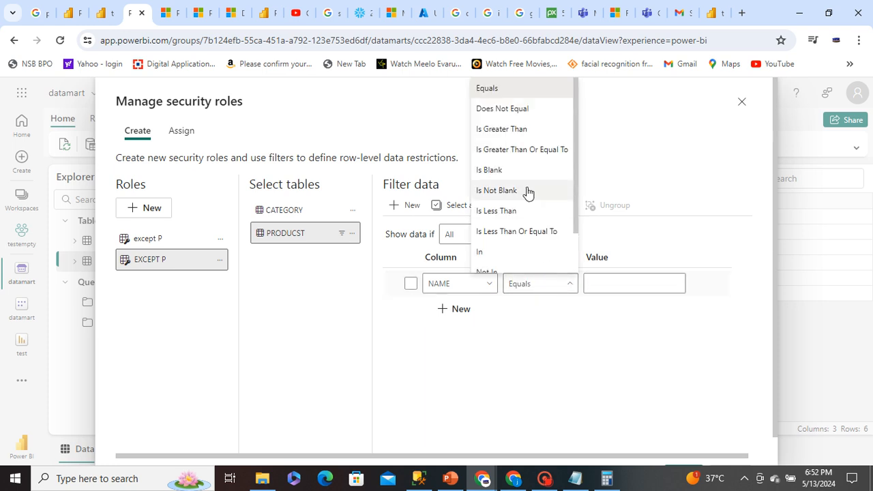
left_click(522, 116)
left_click(599, 278)
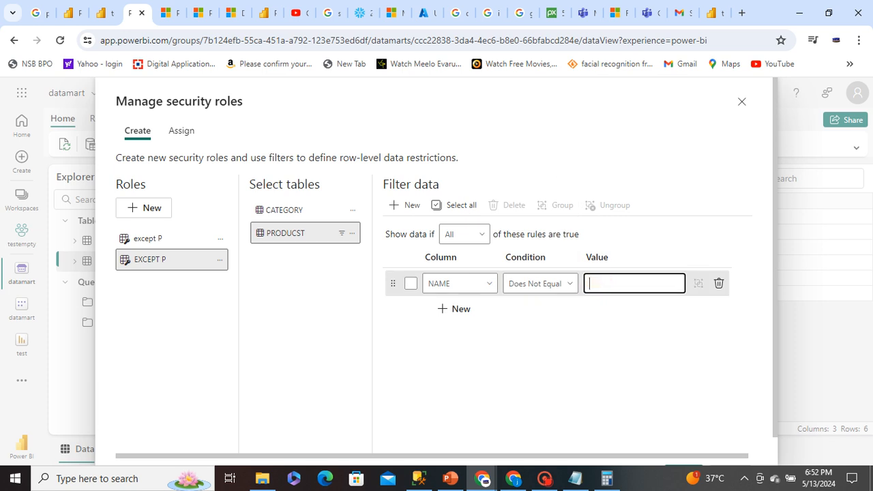
left_click(637, 164)
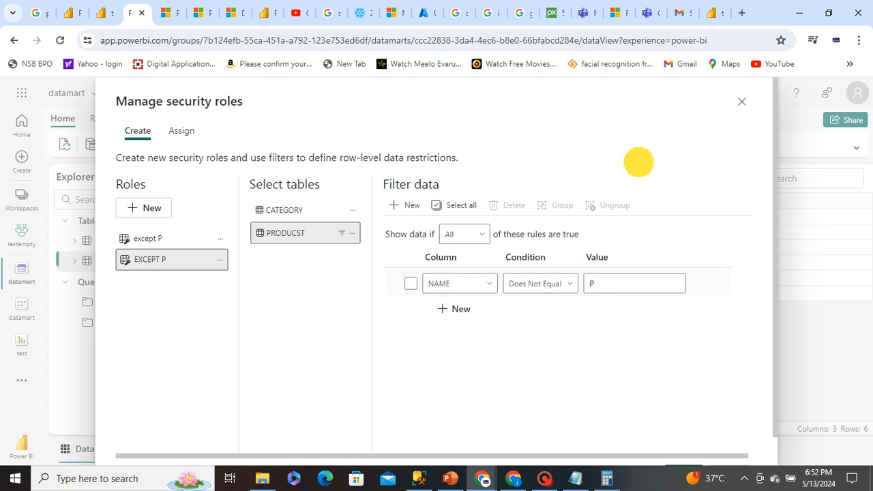
scroll(599, 397, "down", 1)
left_click(685, 445)
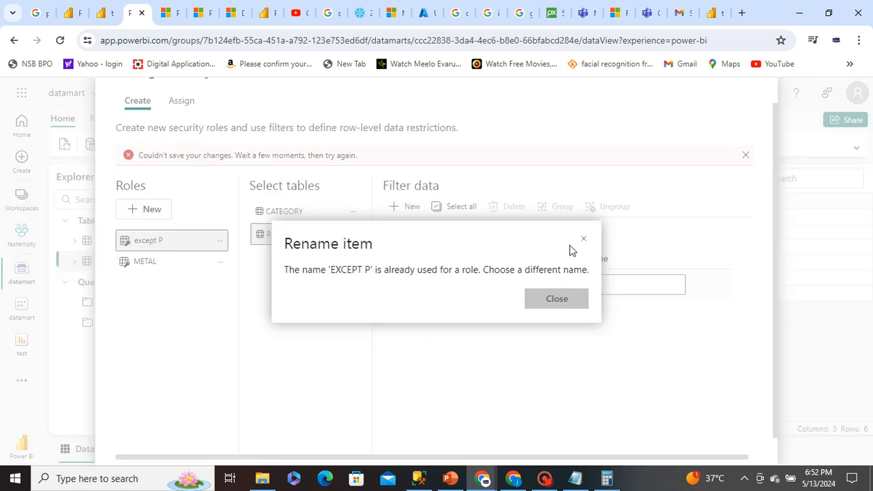
left_click(559, 294)
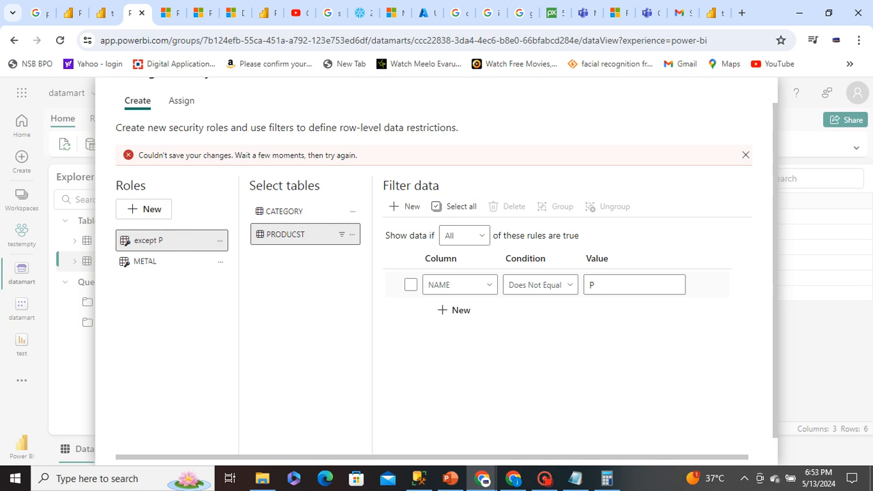
double_click(146, 261)
key("BackSpace")
key("BackSpace")
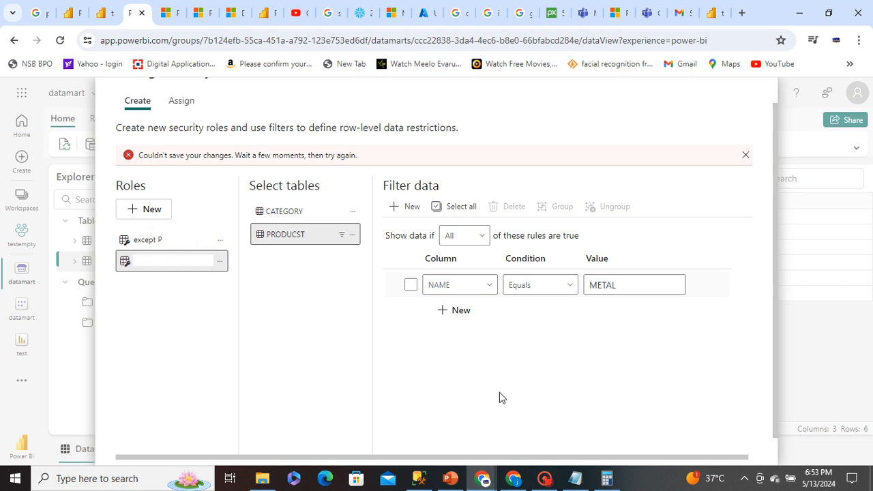
left_click(545, 479)
left_click(340, 320)
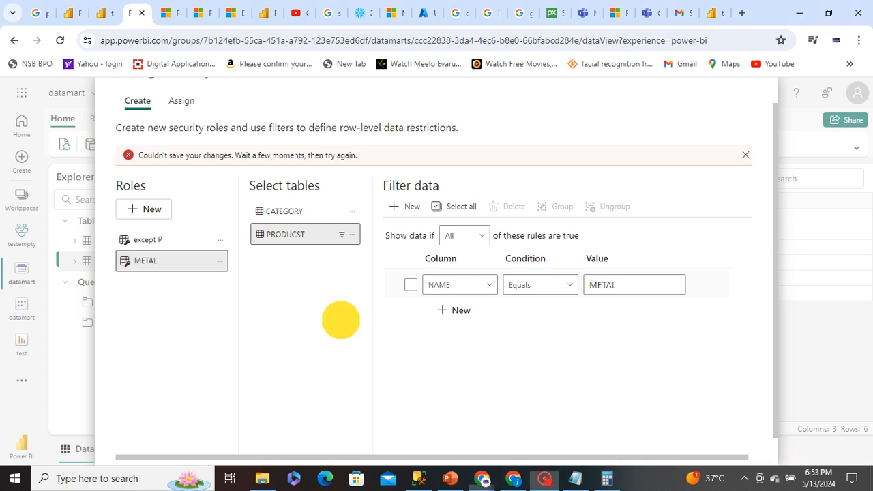
Rename the METAL role as EXCEPT P PRODUCT
left_click(135, 252)
left_click(150, 258)
double_click(150, 259)
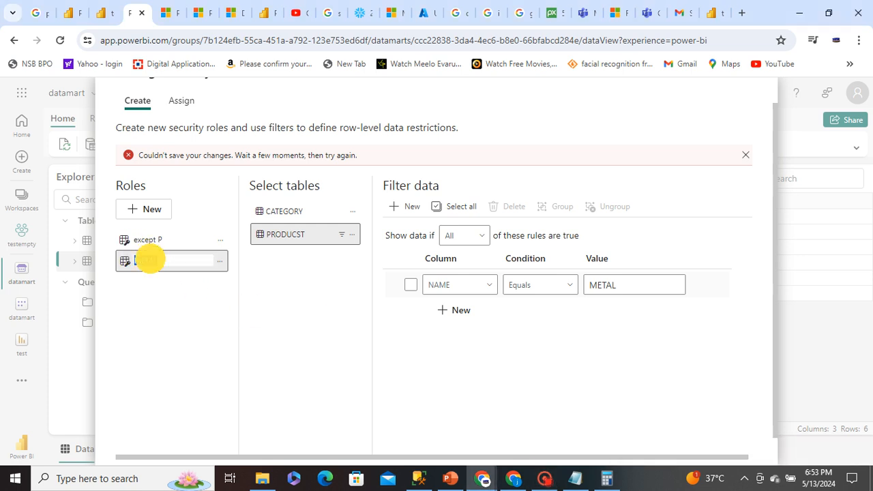
key("BackSpace")
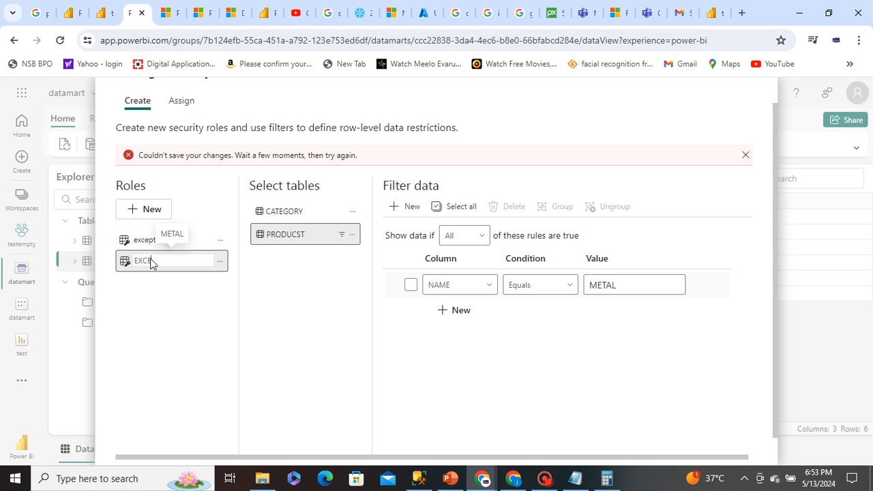
type("EXCEPT  P PRODUCT")
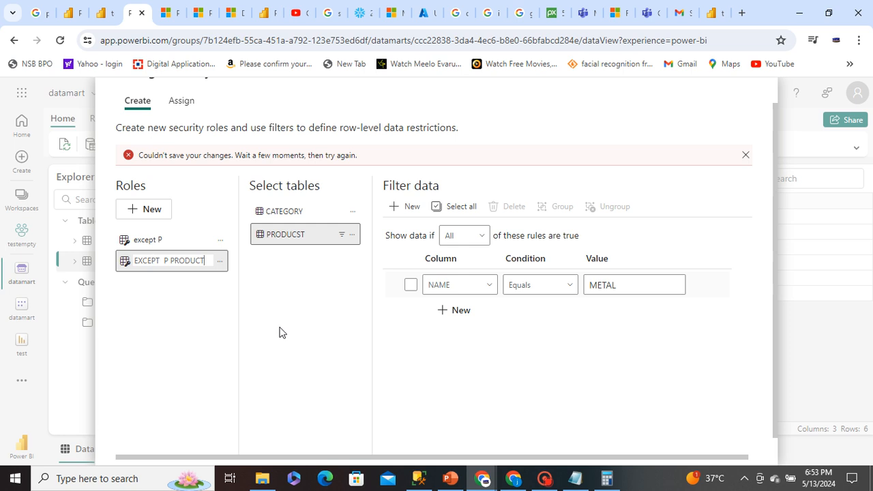
left_click(280, 328)
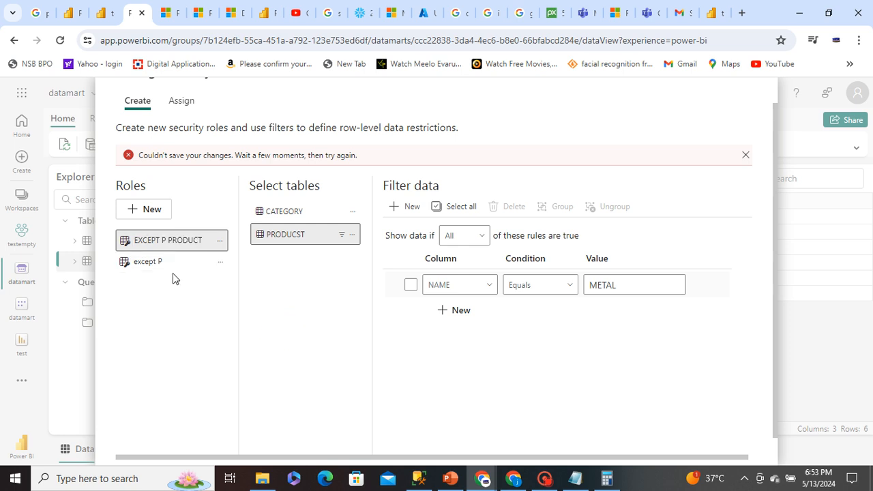
Set the EXCEPT P PRODUCT role's PRODUCST filter to NAME Does Not Equal P and save the role changes
left_click(541, 286)
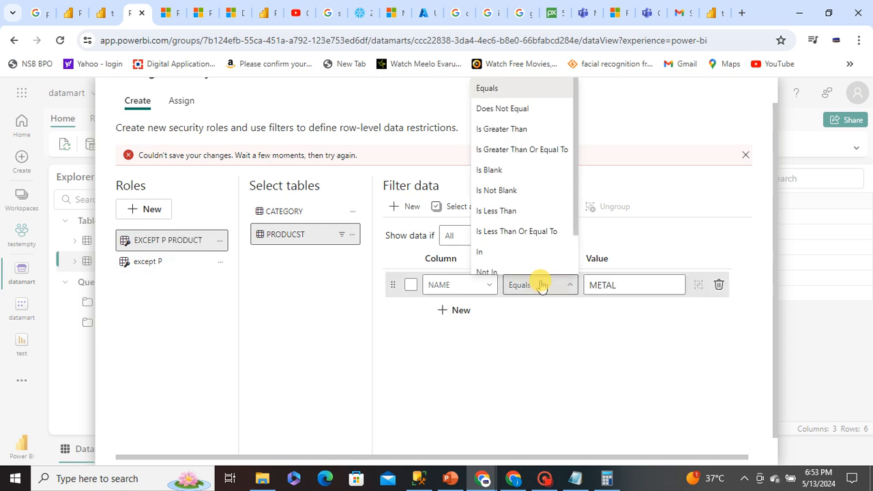
left_click(510, 109)
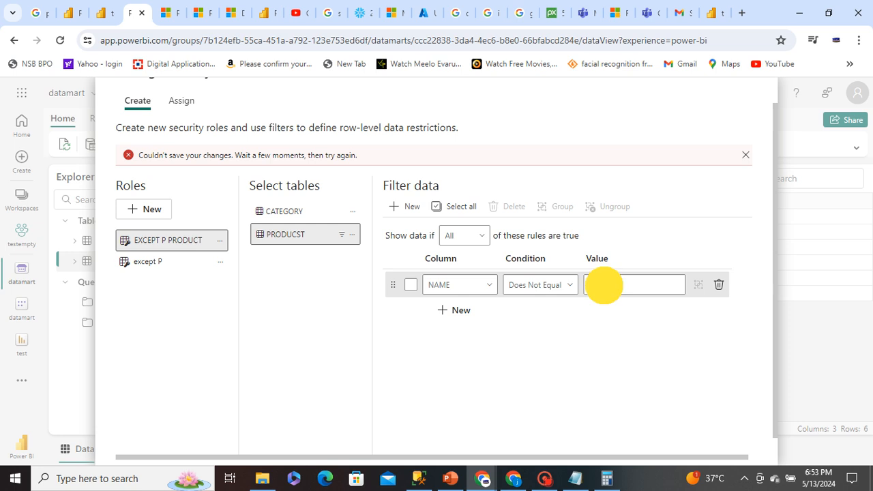
double_click(604, 285)
key("BackSpace")
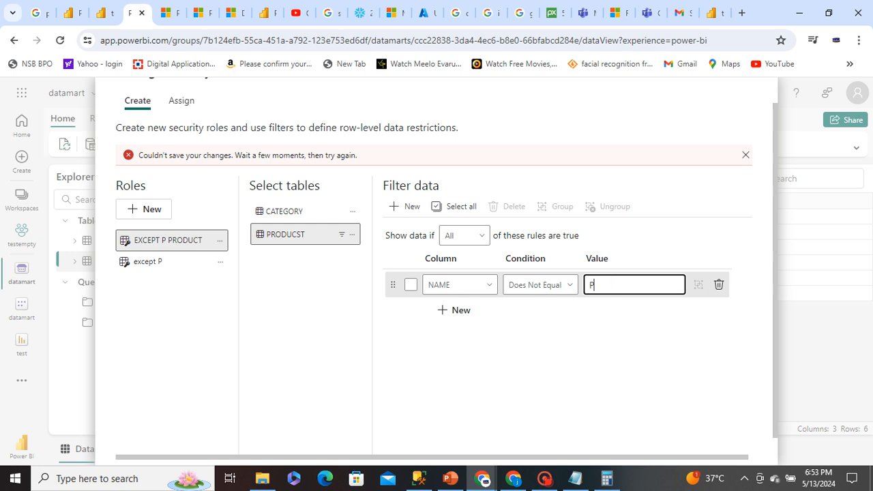
scroll(624, 334, "down", 1)
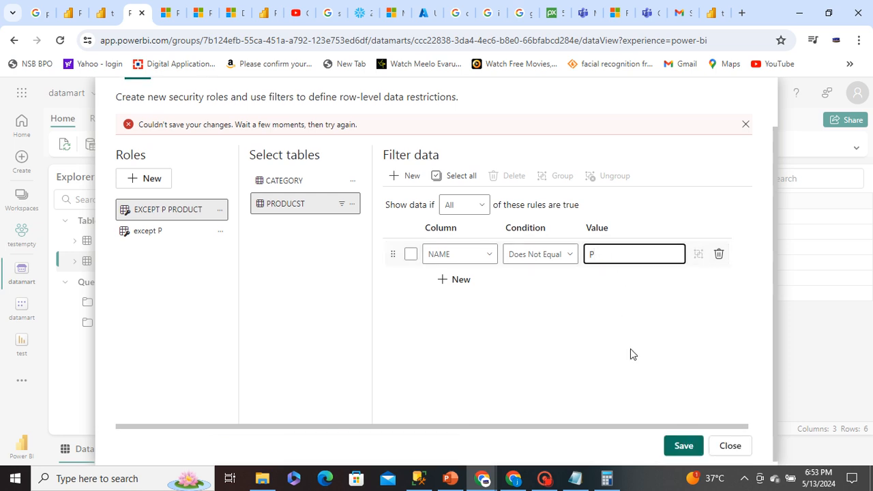
left_click(679, 447)
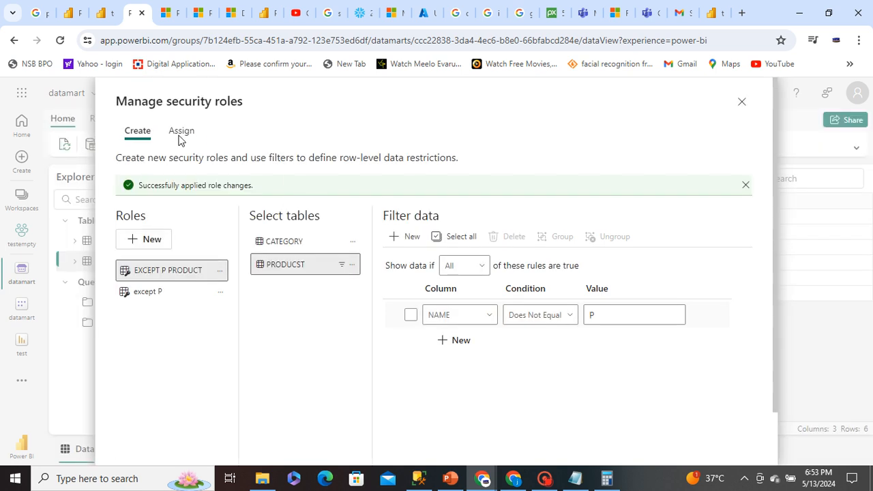
Check who is assigned to the EXCEPT P PRODUCT role and reload the test report in the member's incognito window
left_click(181, 132)
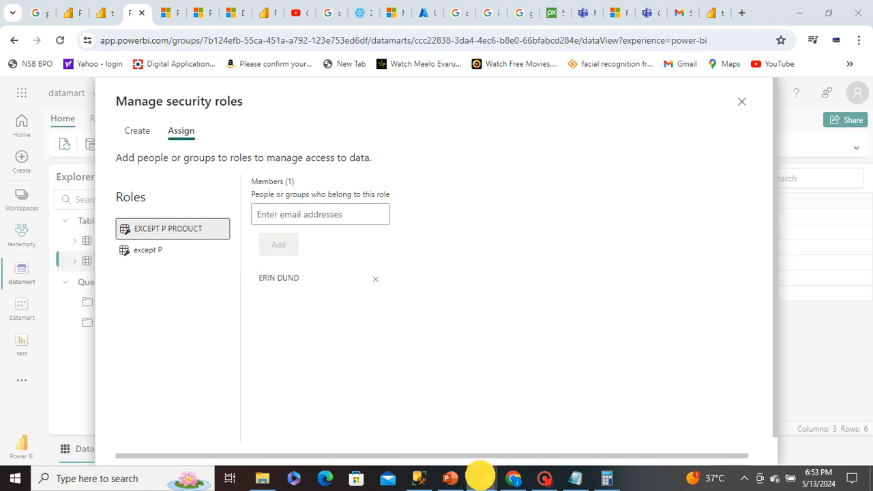
mouse_move(482, 477)
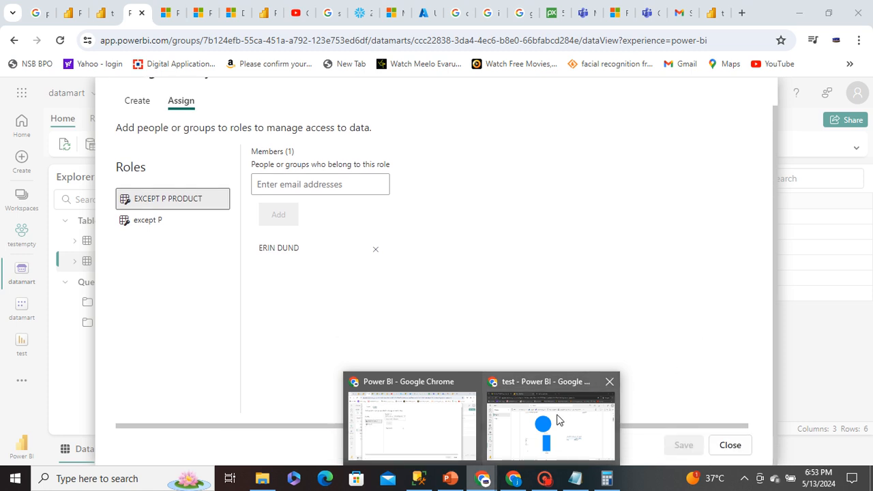
left_click(549, 420)
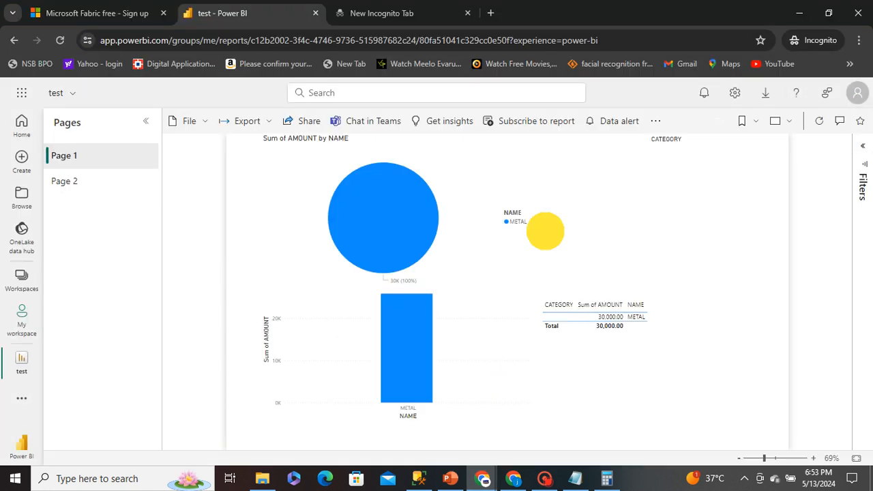
left_click(60, 40)
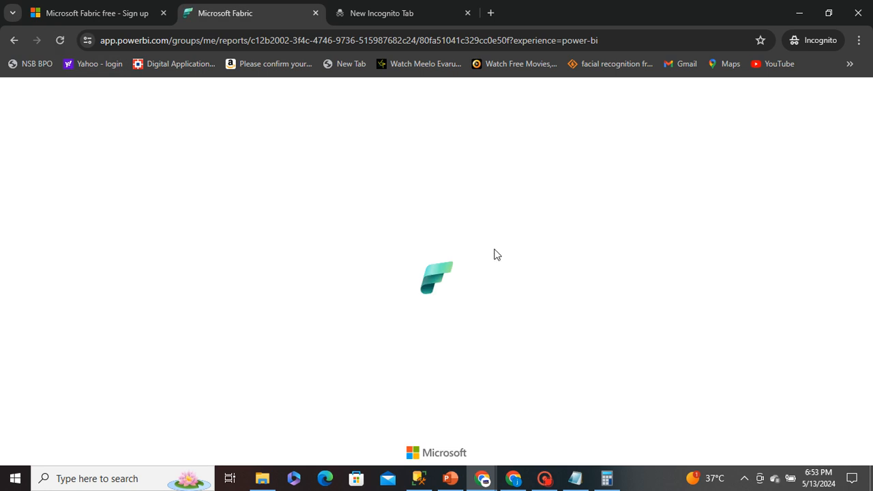